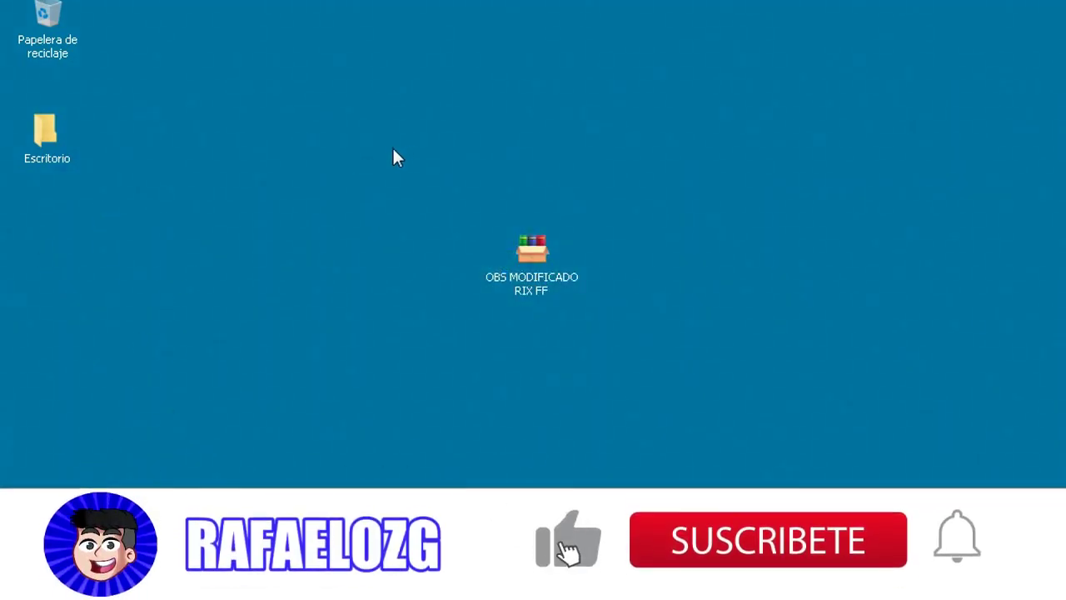
Extract the OBS MODIFICADO RIX FF archive onto the desktop and move the extracted folder closer to the archive
right_click(538, 282)
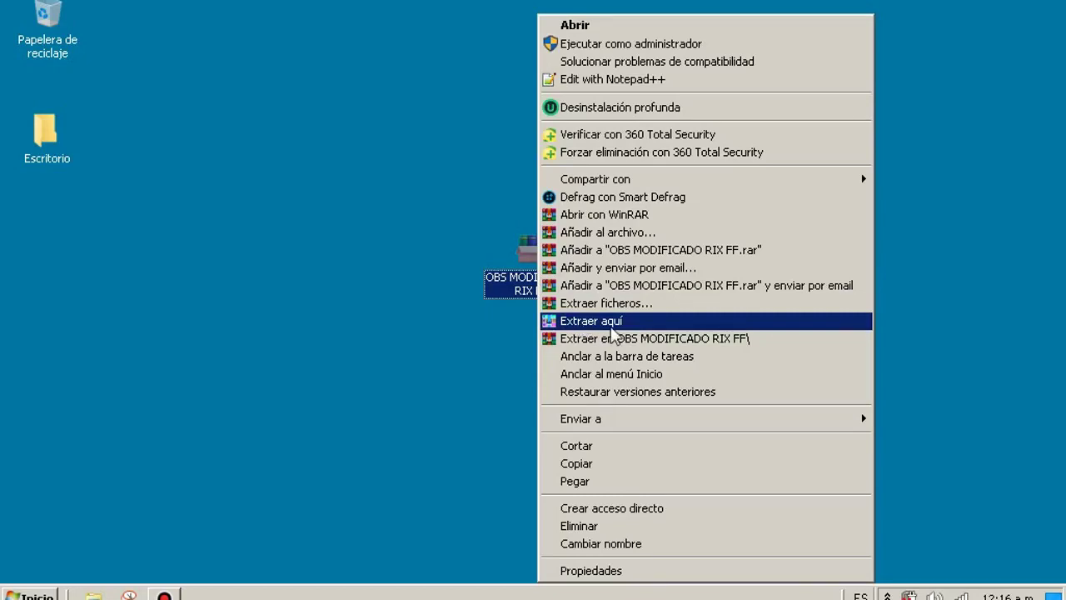
click(614, 325)
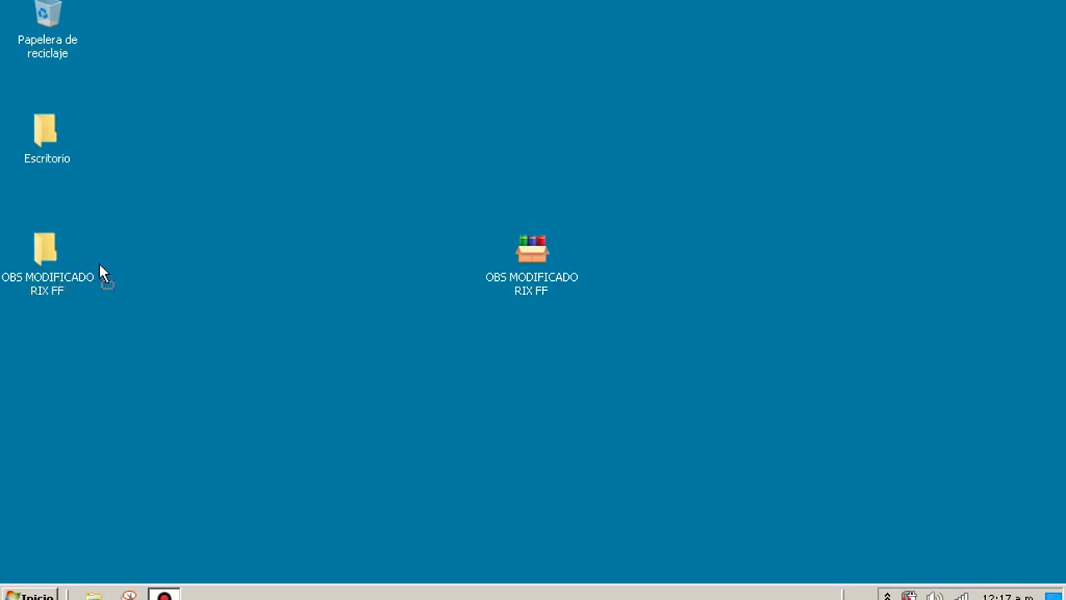
drag(87, 267, 135, 263)
click(110, 370)
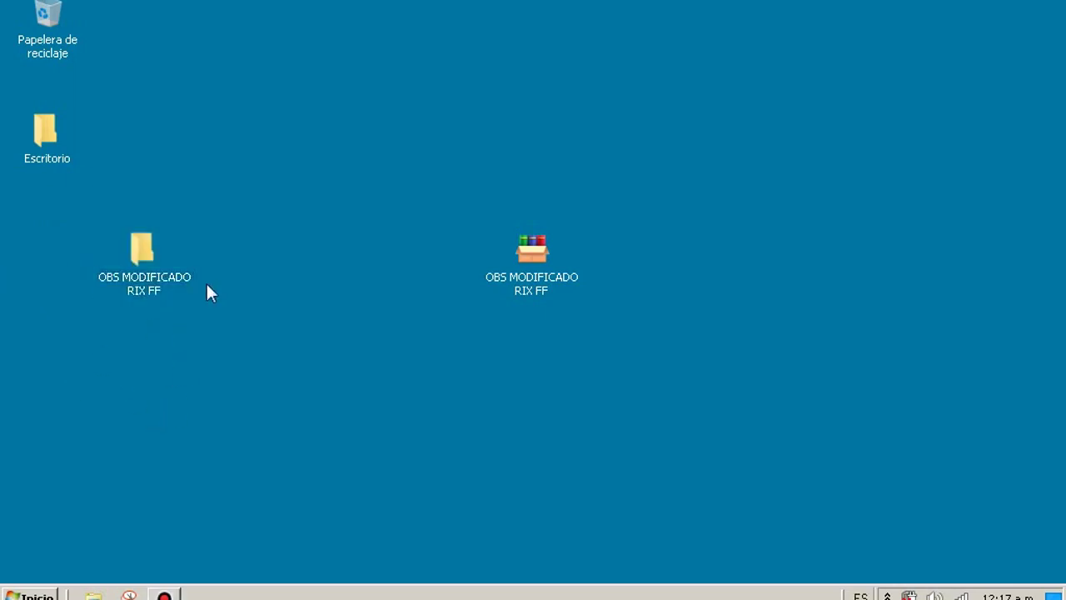
Open the extracted OBS MODIFICADO RIX FF folder and go to App, obs-studio, bin
double_click(147, 279)
drag(1058, 595, 490, 42)
click(236, 410)
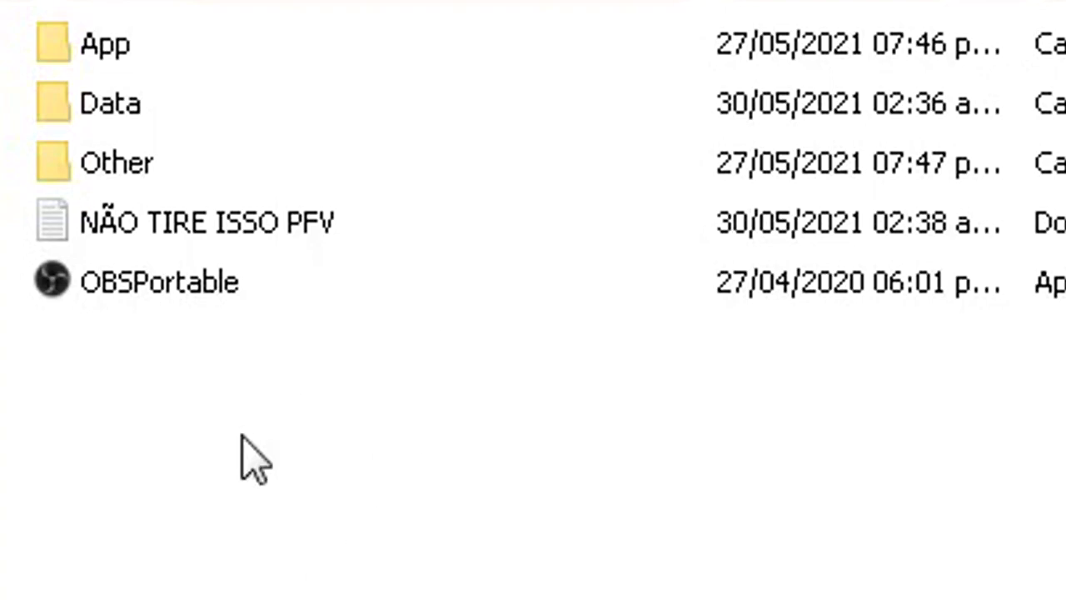
mouse_move(105, 61)
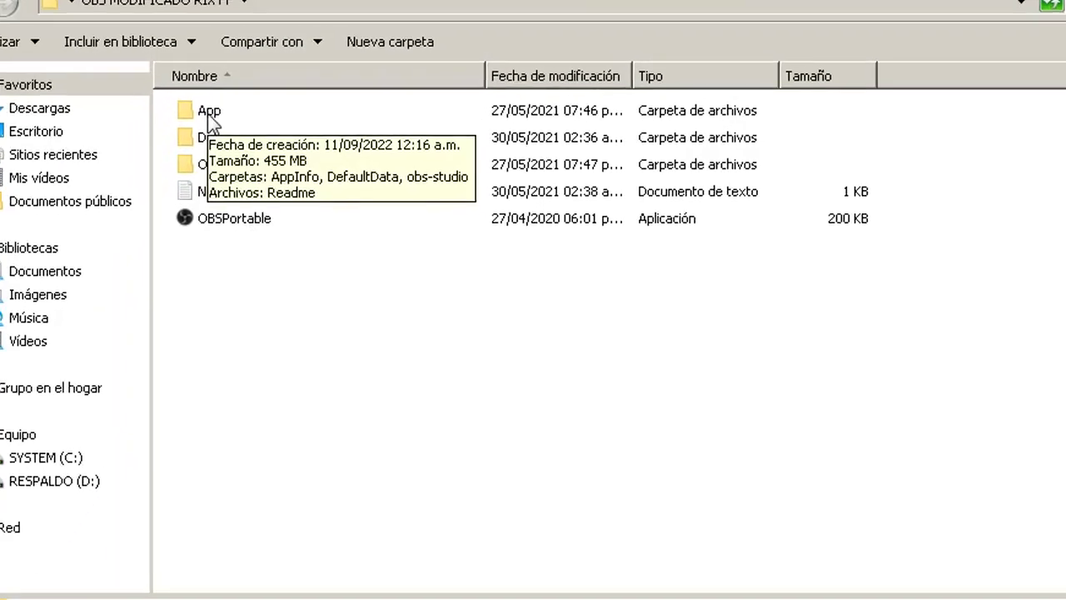
double_click(209, 117)
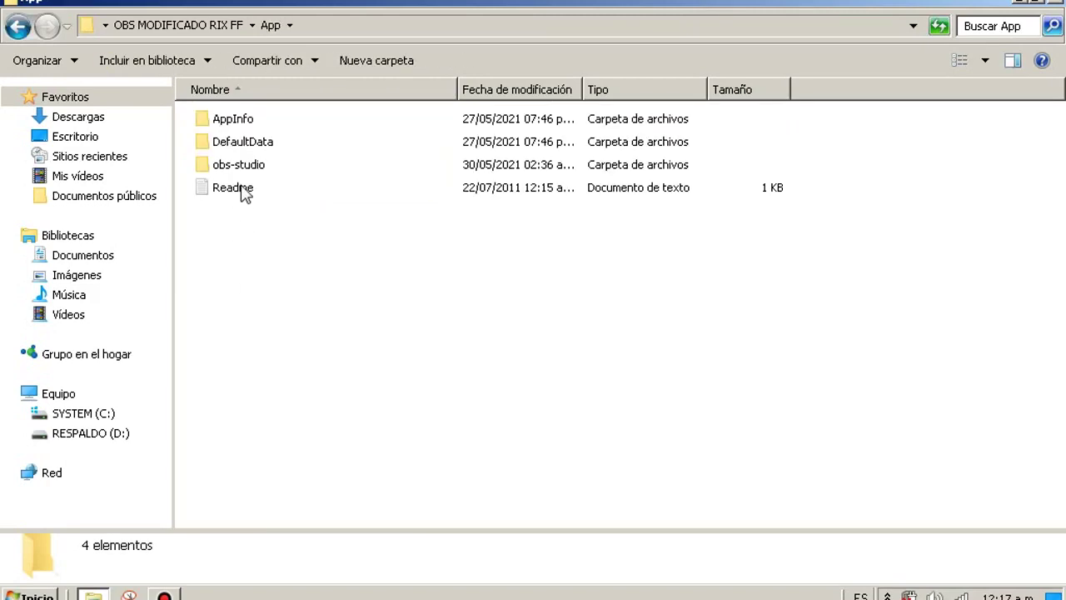
double_click(248, 167)
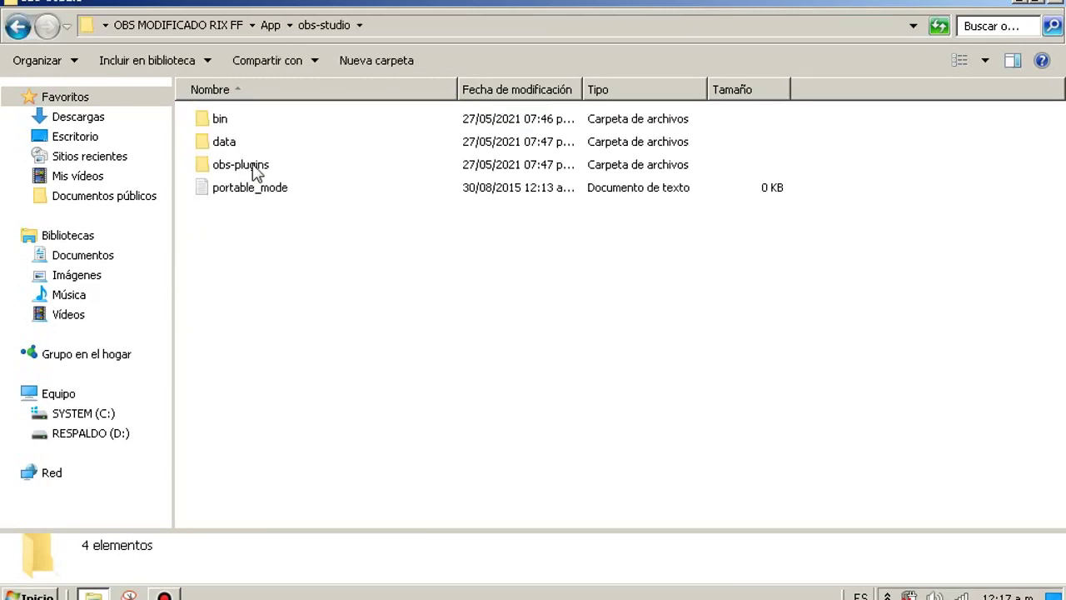
double_click(222, 118)
drag(503, 359, 734, 225)
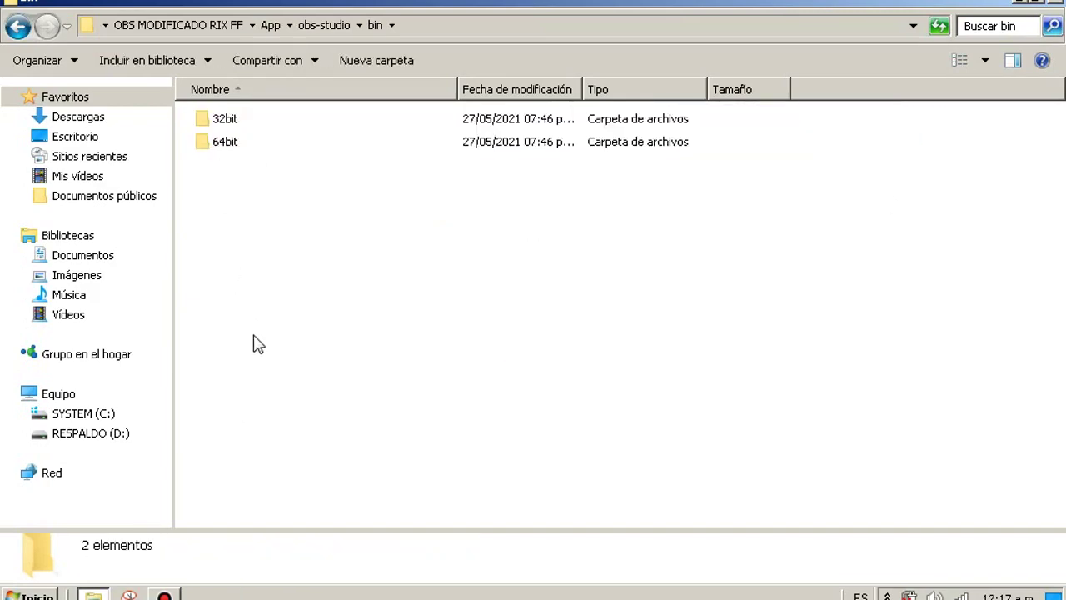
Find the obs32 application in the 32bit folder, view its send-to destinations, and return to the bin folder
double_click(225, 119)
scroll(317, 388, down, 15)
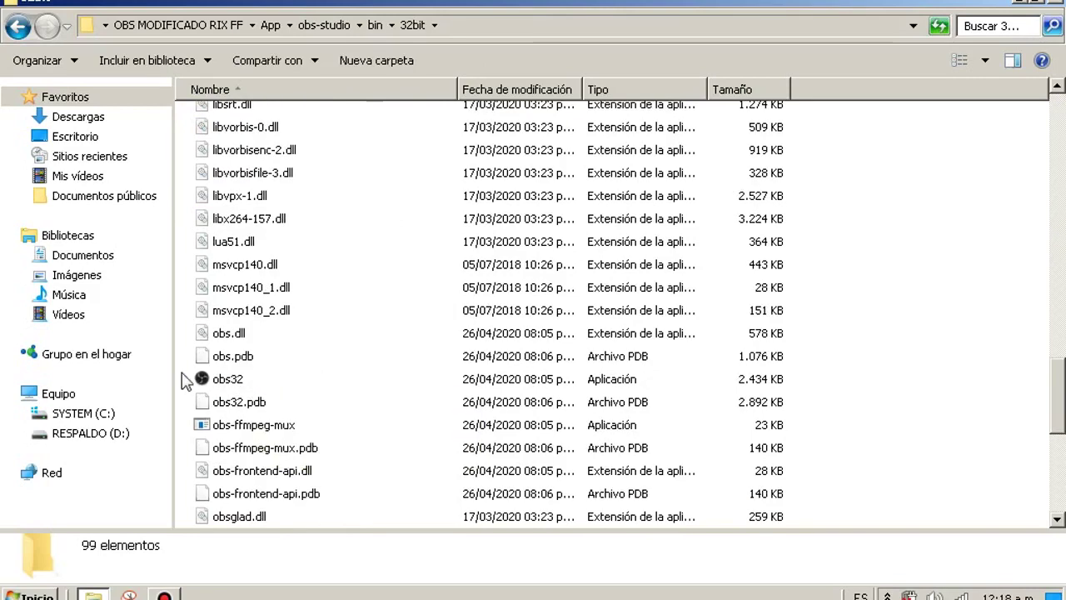
right_click(210, 379)
mouse_move(383, 419)
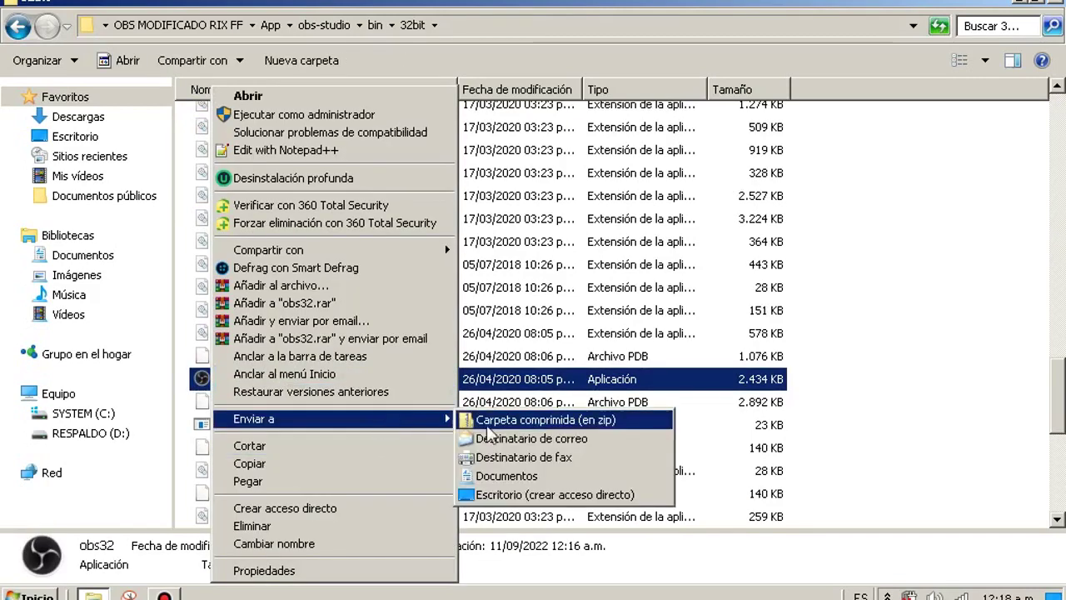
click(866, 450)
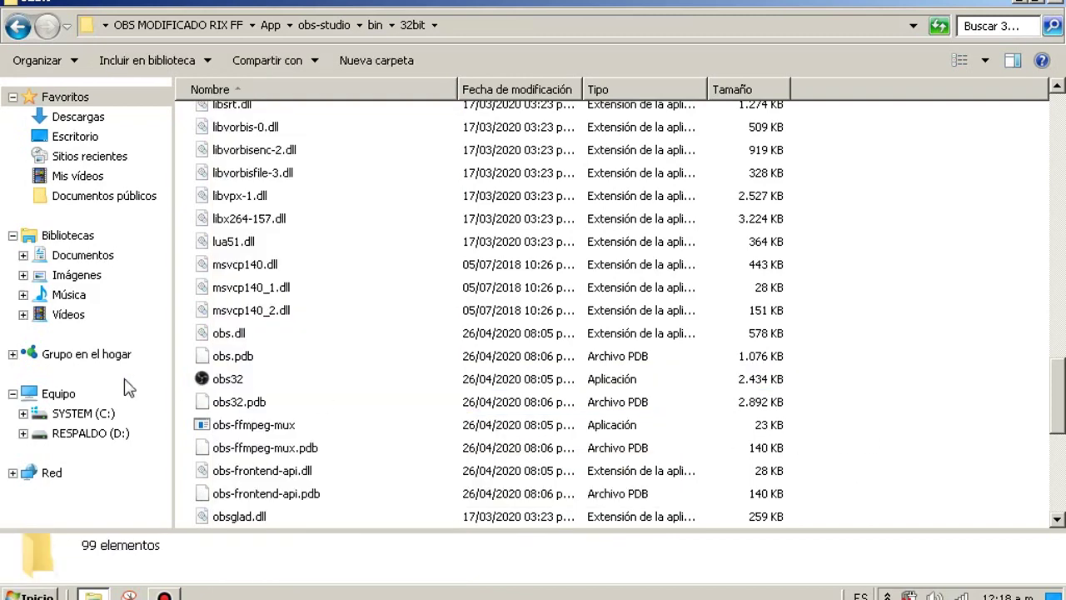
key(BackSpace)
click(364, 255)
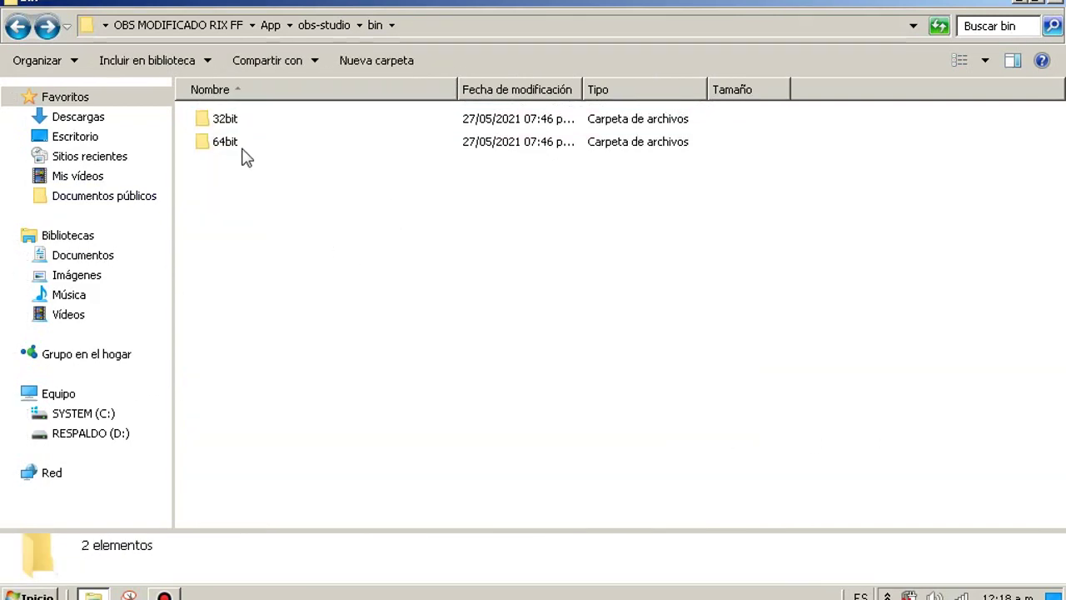
Create a desktop shortcut to the obs64 application in the 64bit folder and return to the desktop
mouse_move(234, 150)
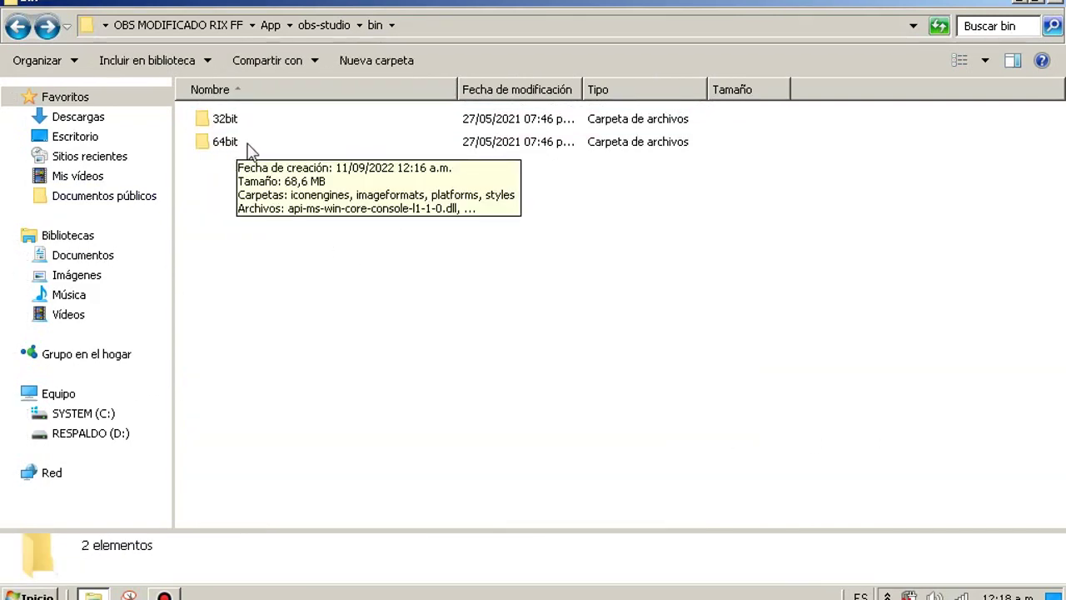
double_click(248, 146)
scroll(349, 302, down, 8)
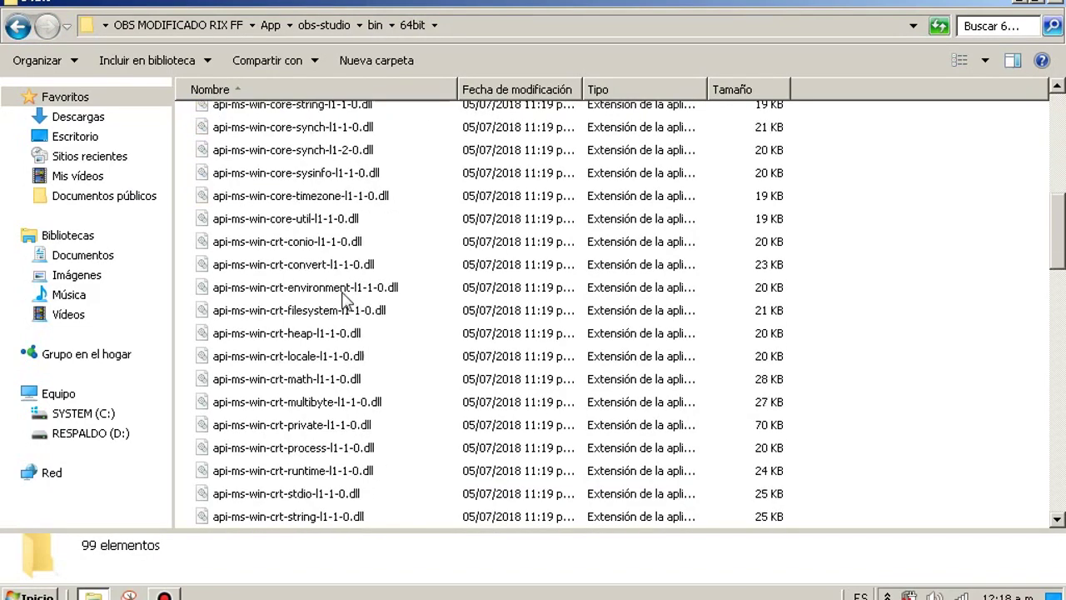
scroll(341, 302, down, 16)
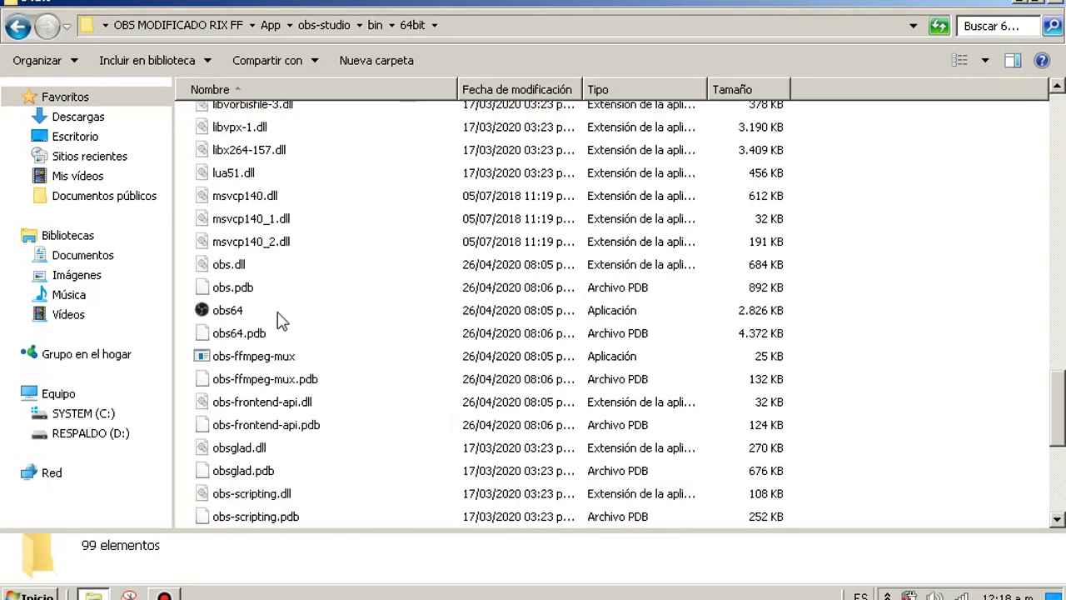
right_click(239, 317)
mouse_move(396, 419)
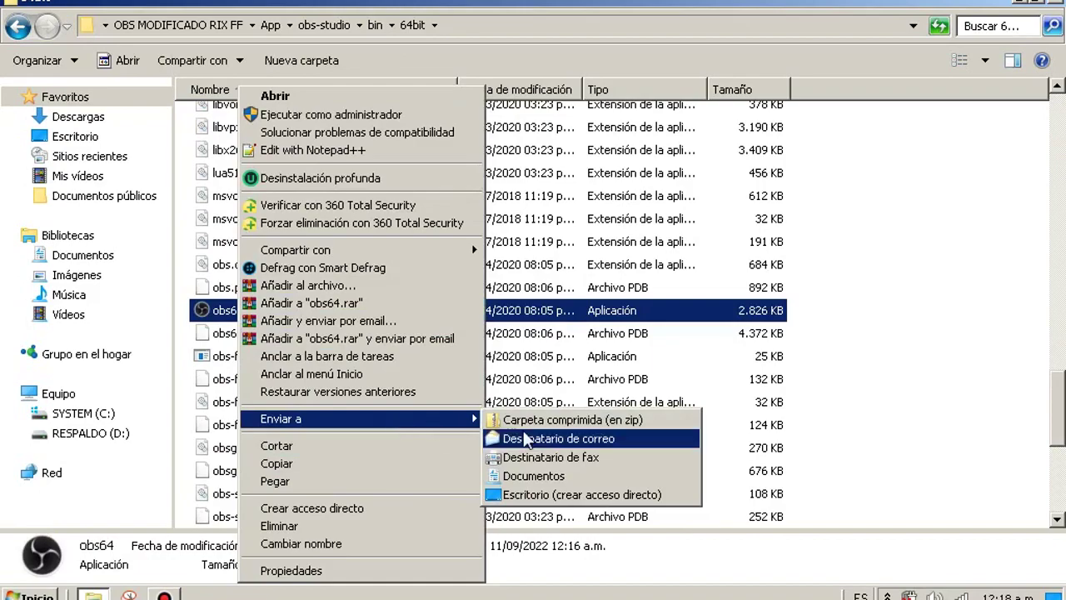
click(561, 495)
key(super+d)
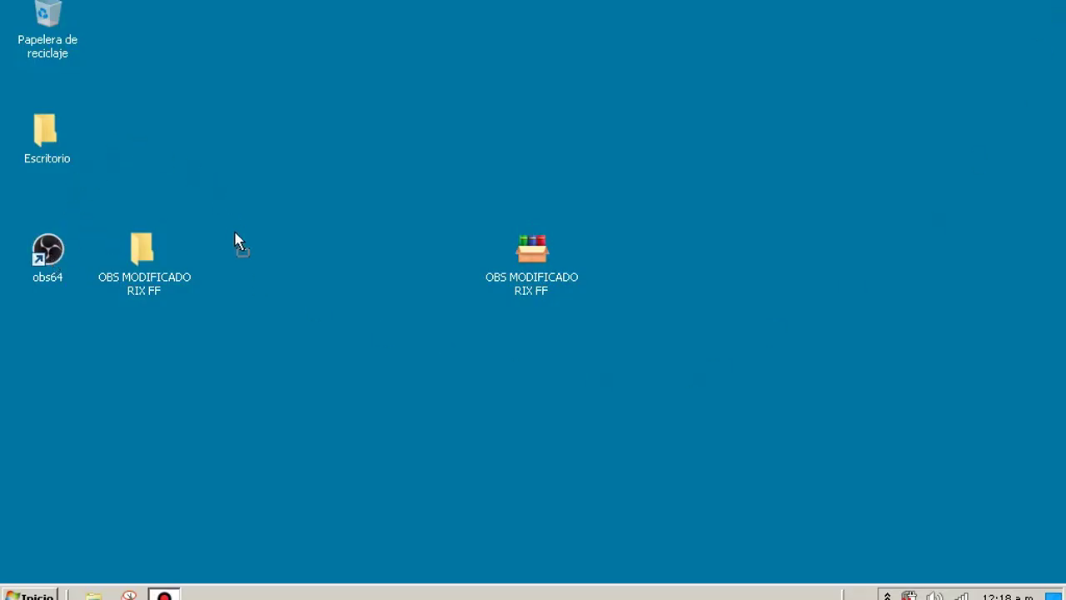
Place the obs64 shortcut beside the OBS MODIFICADO RIX FF folder and rename it OBS
drag(239, 260, 242, 260)
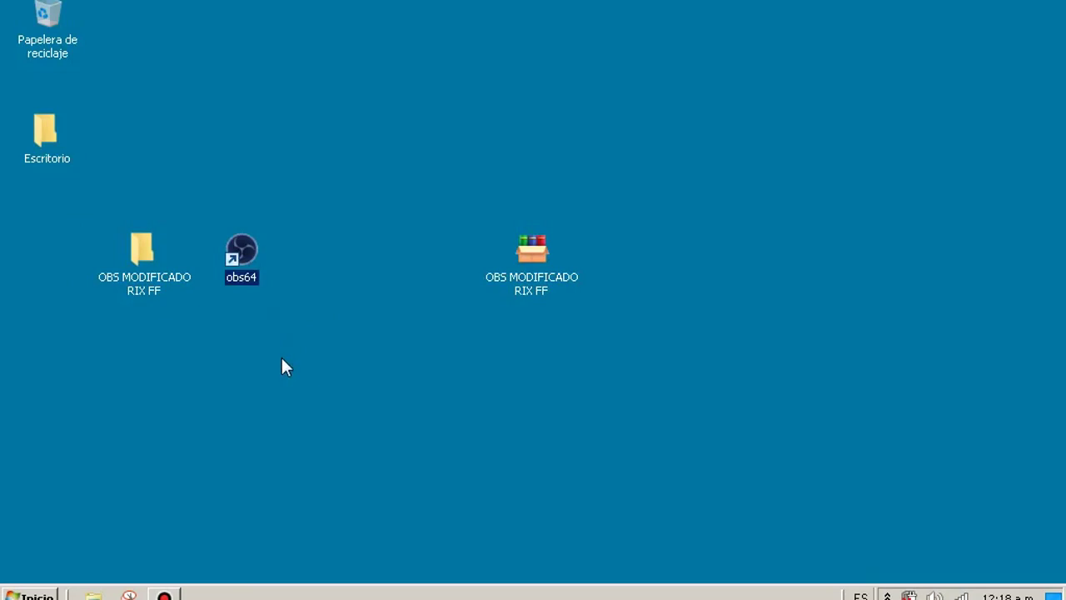
right_click(253, 268)
click(365, 543)
text(oBS)
key(Return)
click(417, 405)
Launch OBS from its desktop shortcut as administrator
right_click(237, 272)
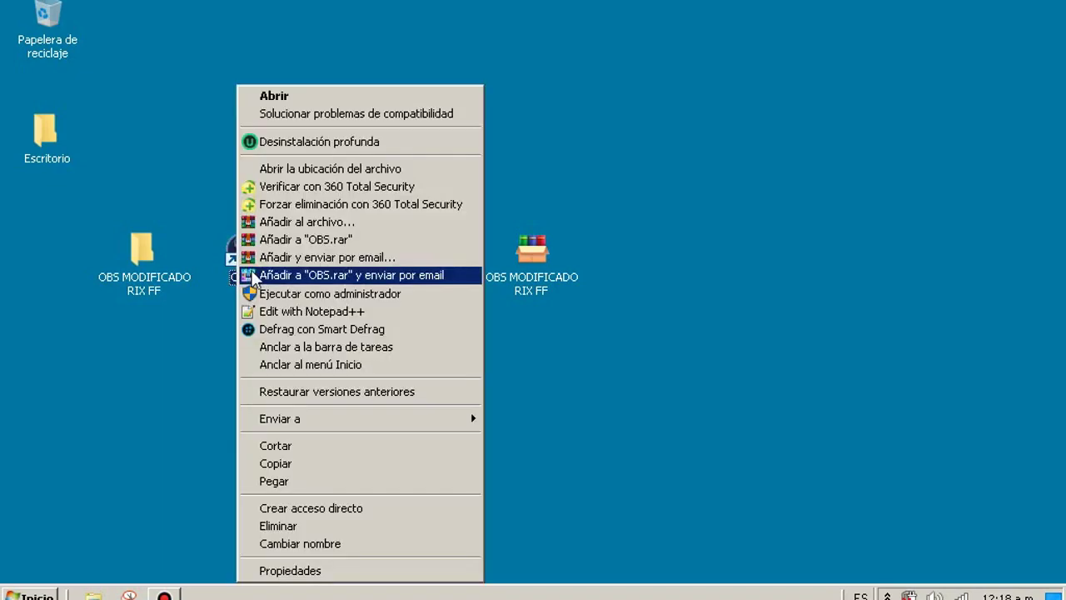
click(303, 298)
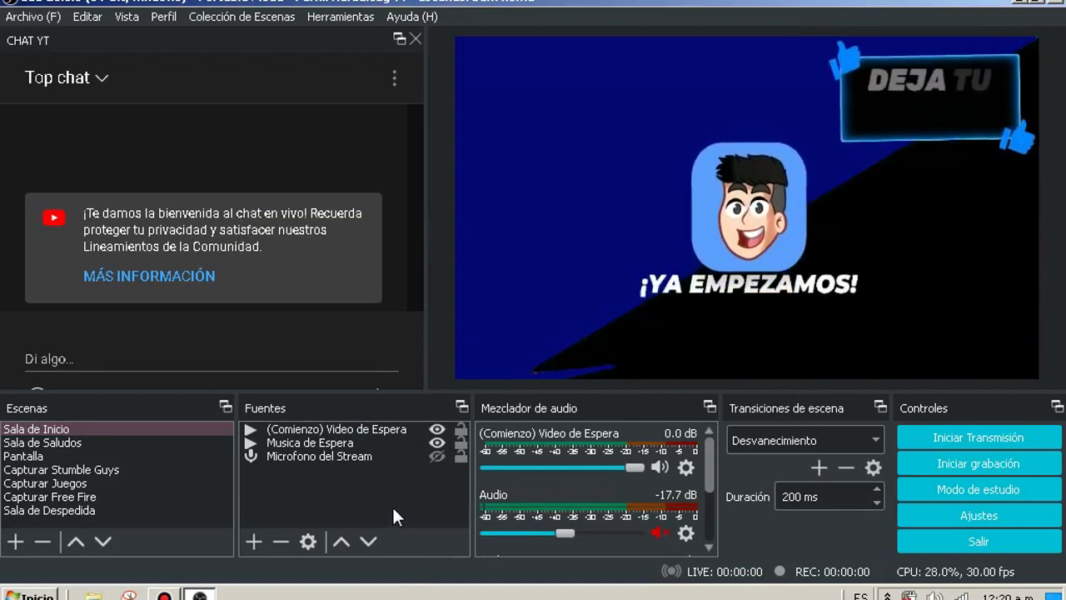
Create a new profile named prueba and select it in the profile list
click(163, 18)
click(159, 38)
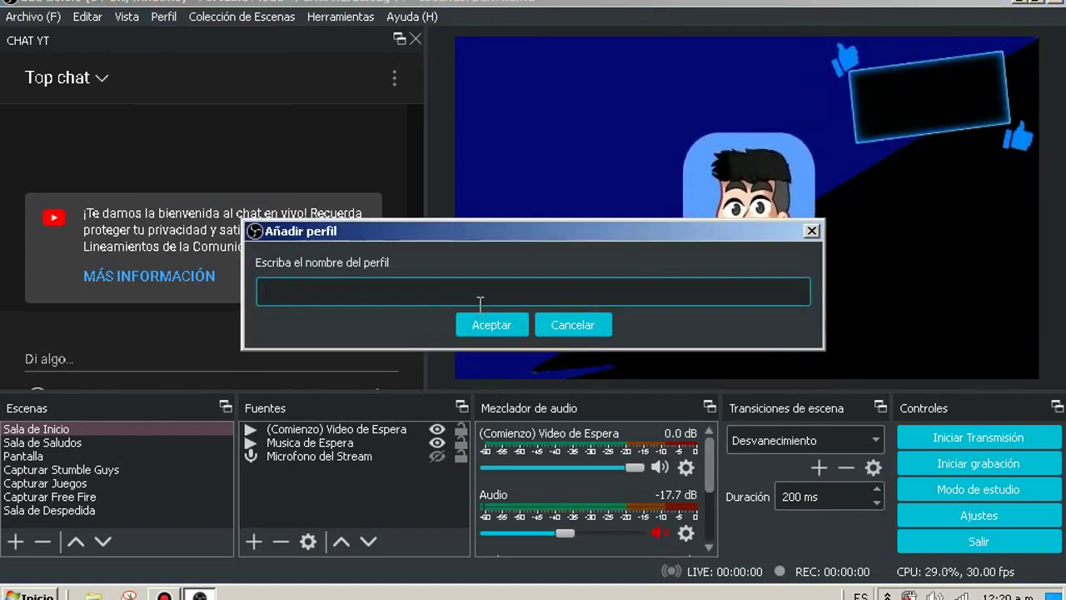
text(pry)
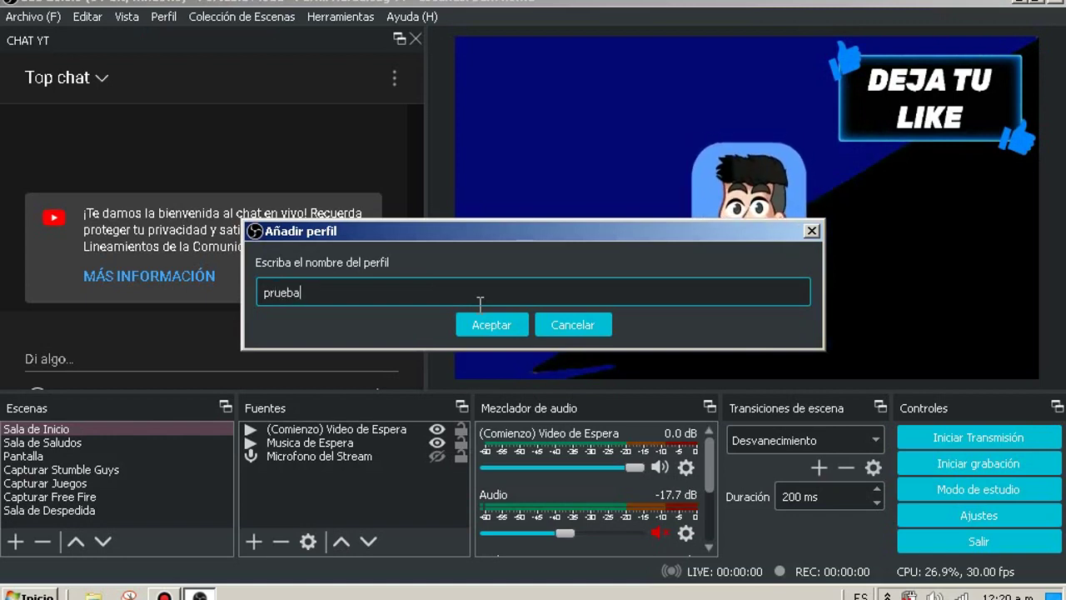
text(eba)
key(Return)
click(340, 454)
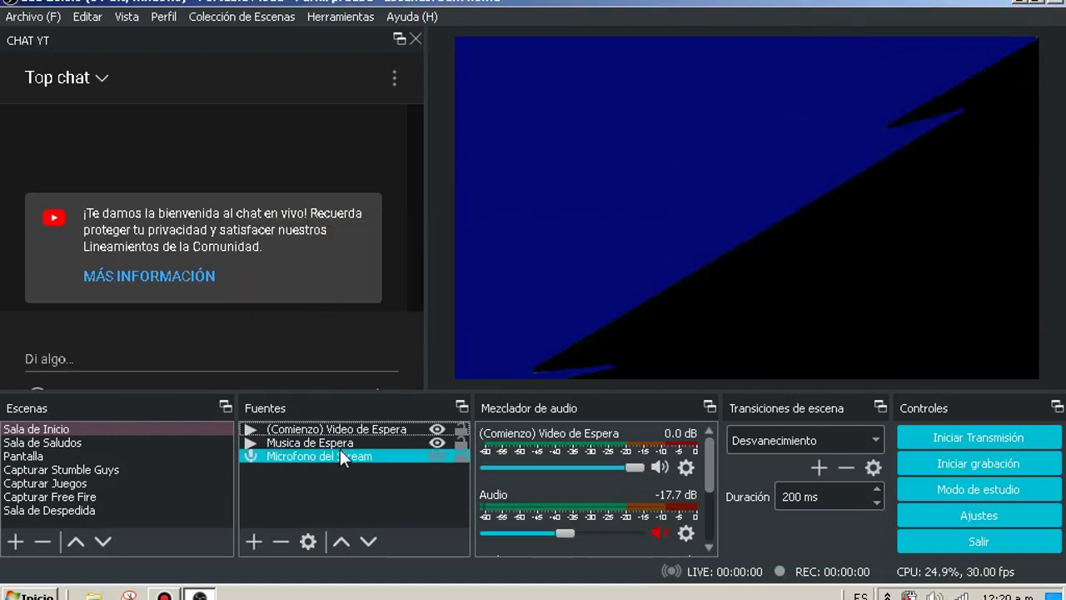
ctrl+click(340, 449)
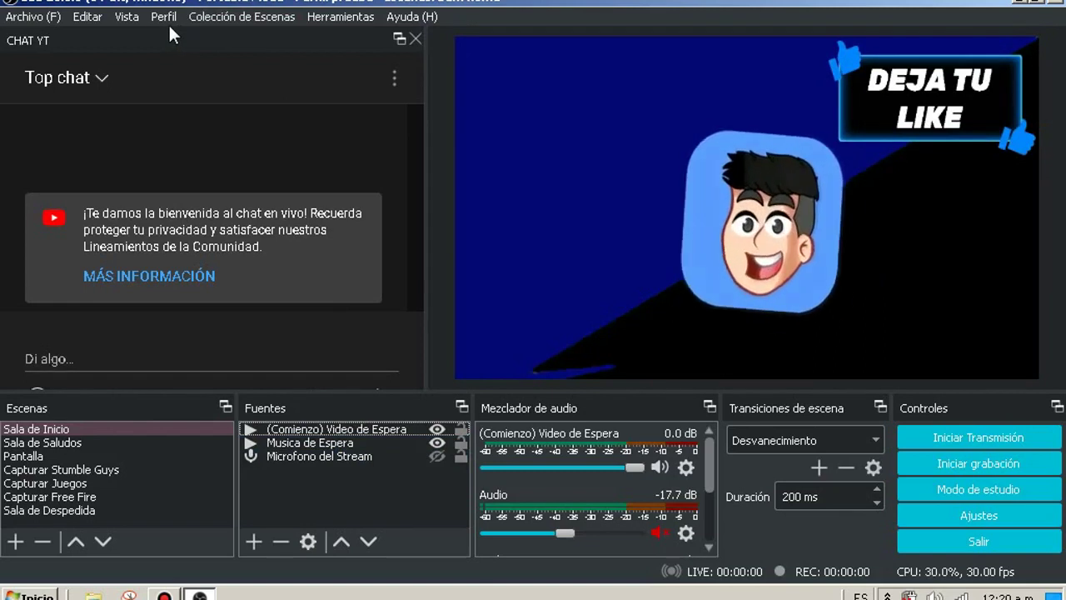
click(166, 18)
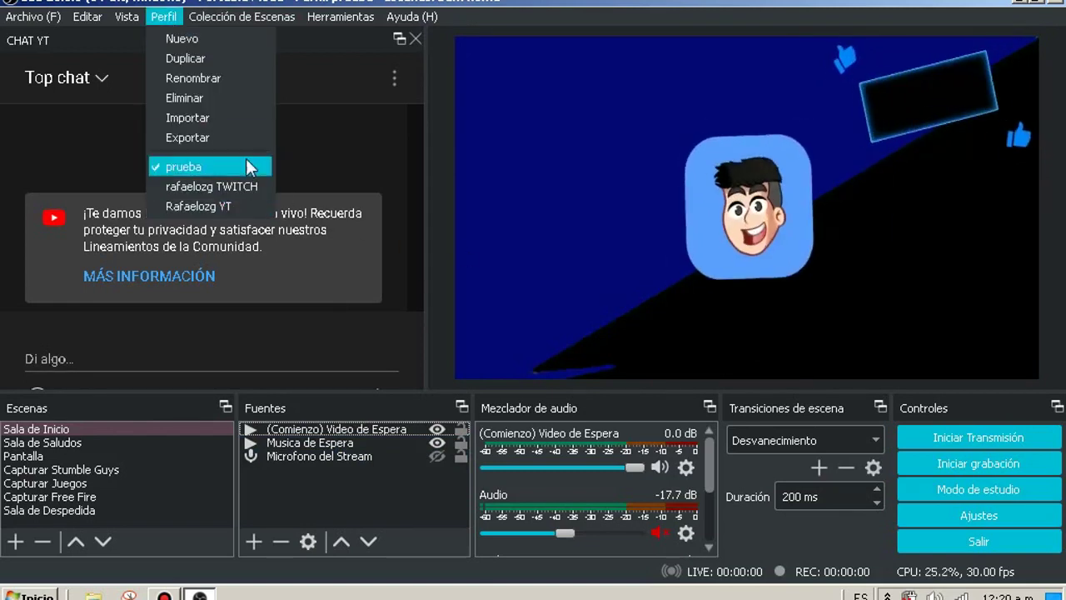
click(160, 172)
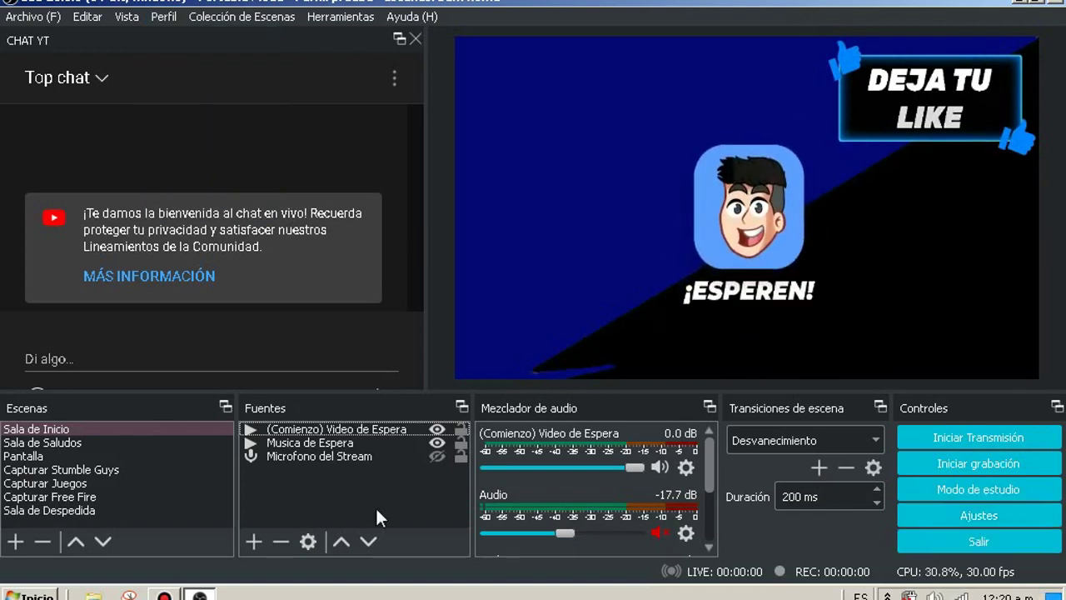
Remove the prueba profile and switch to the existing YT profile
click(164, 17)
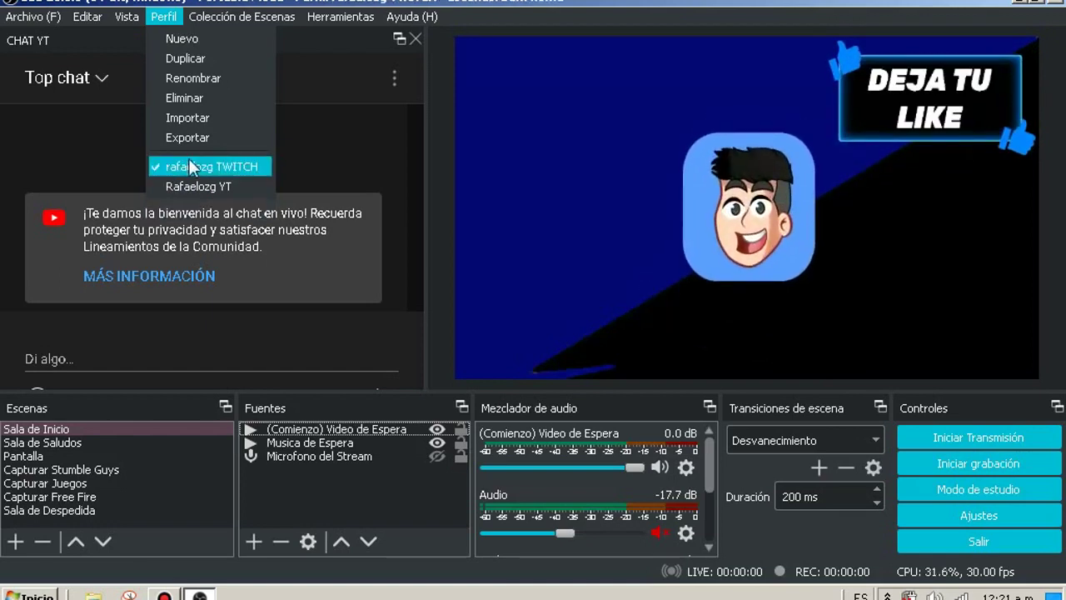
click(237, 187)
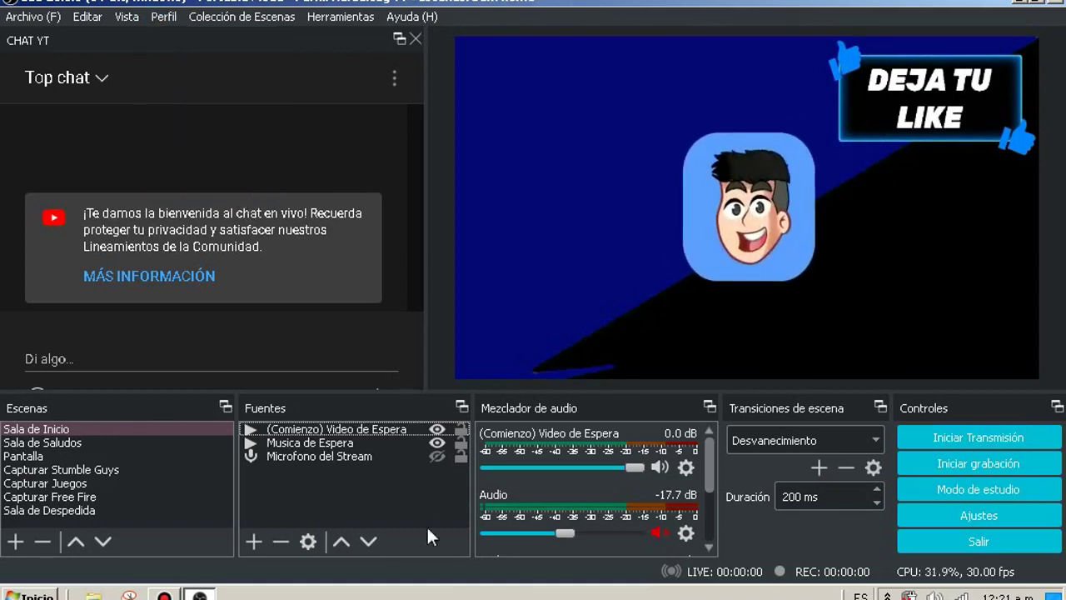
Open the general settings and set the interface theme to Acri
click(969, 514)
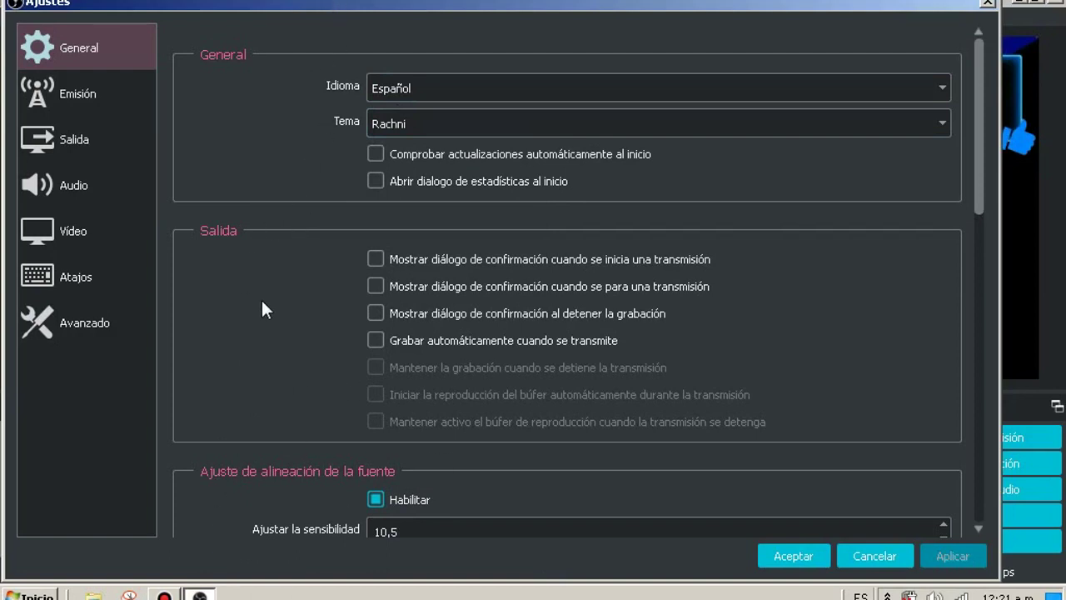
click(379, 87)
click(403, 118)
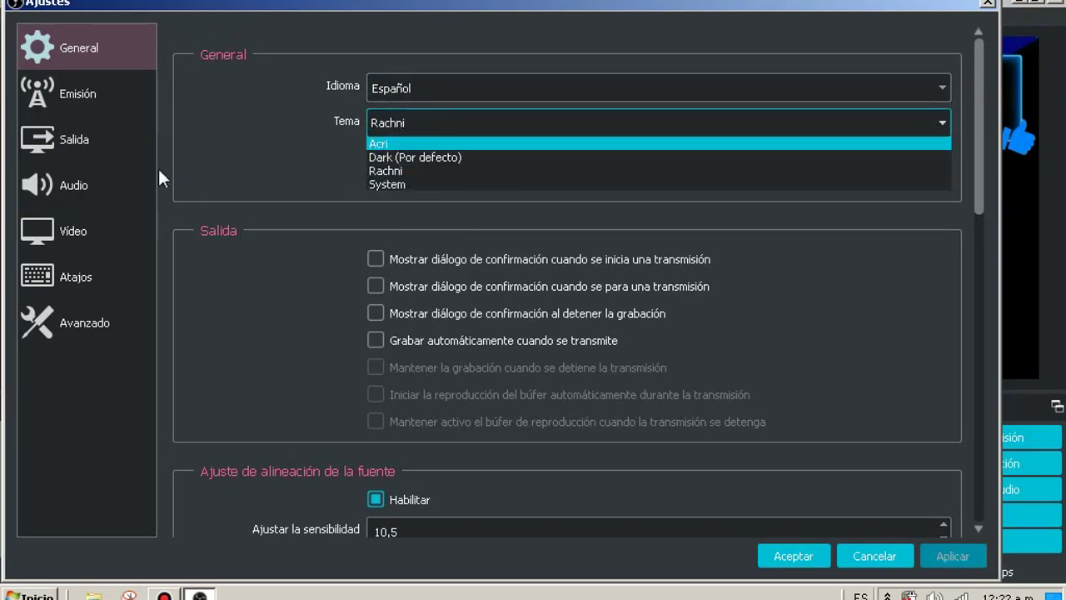
key(Return)
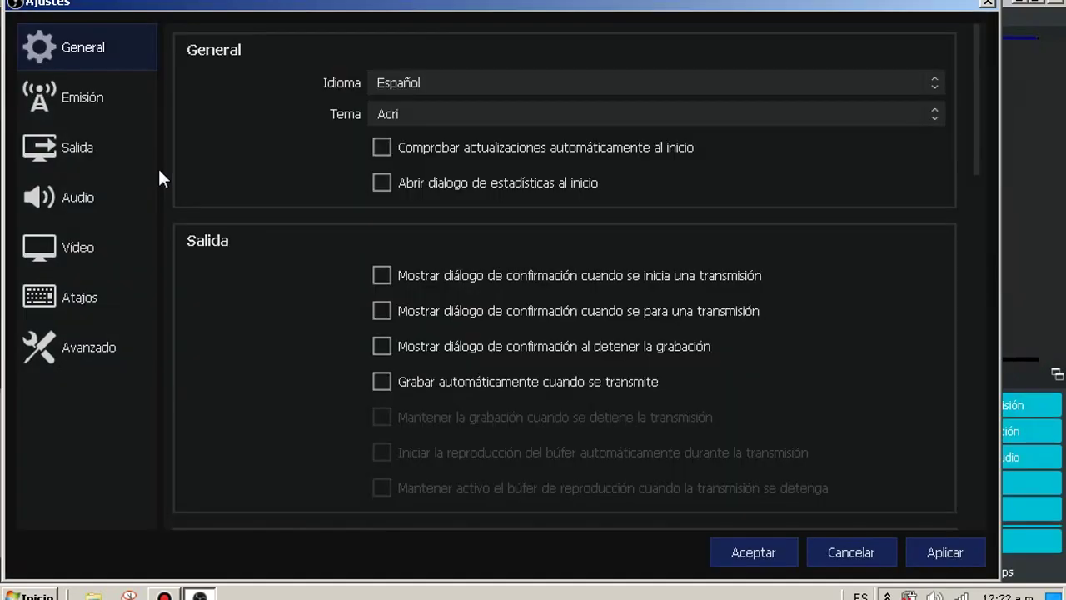
Try the System interface theme
key(Down)
key(Down)
key(alt+Down)
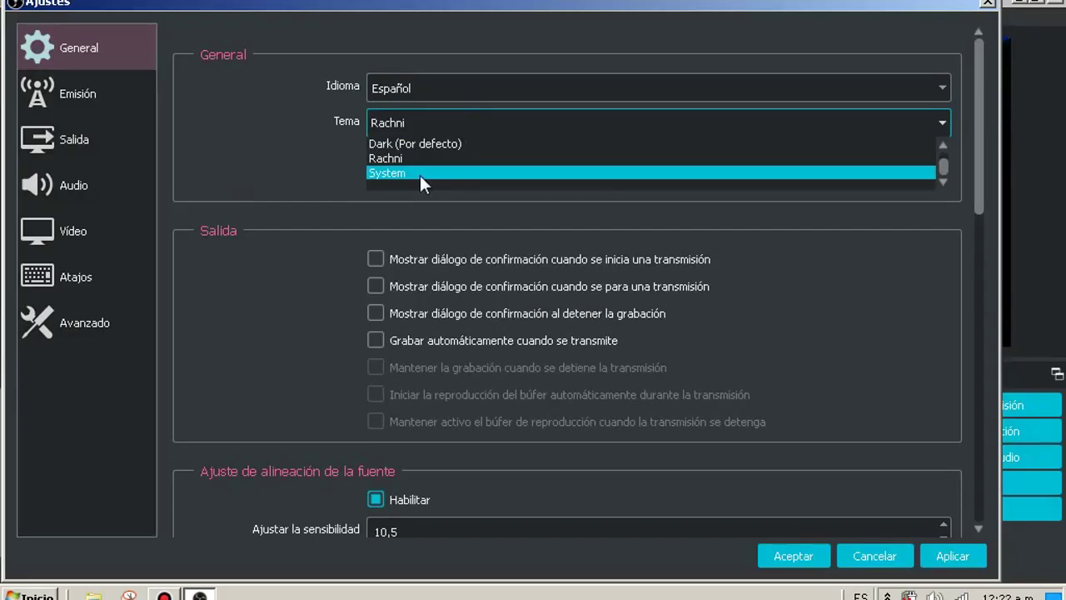
key(Return)
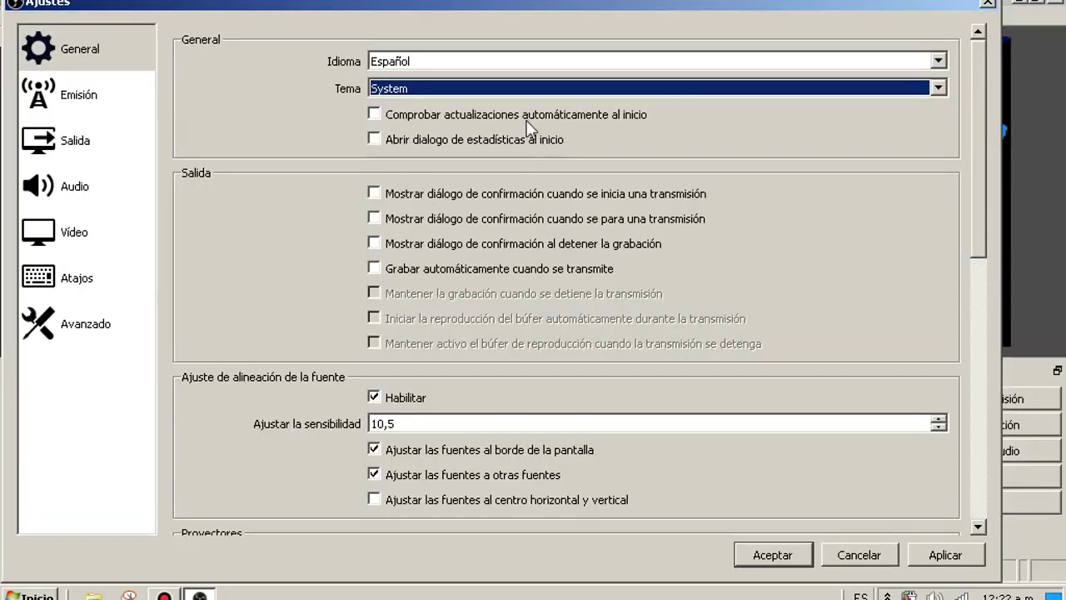
Set the interface theme to Rachni
click(512, 90)
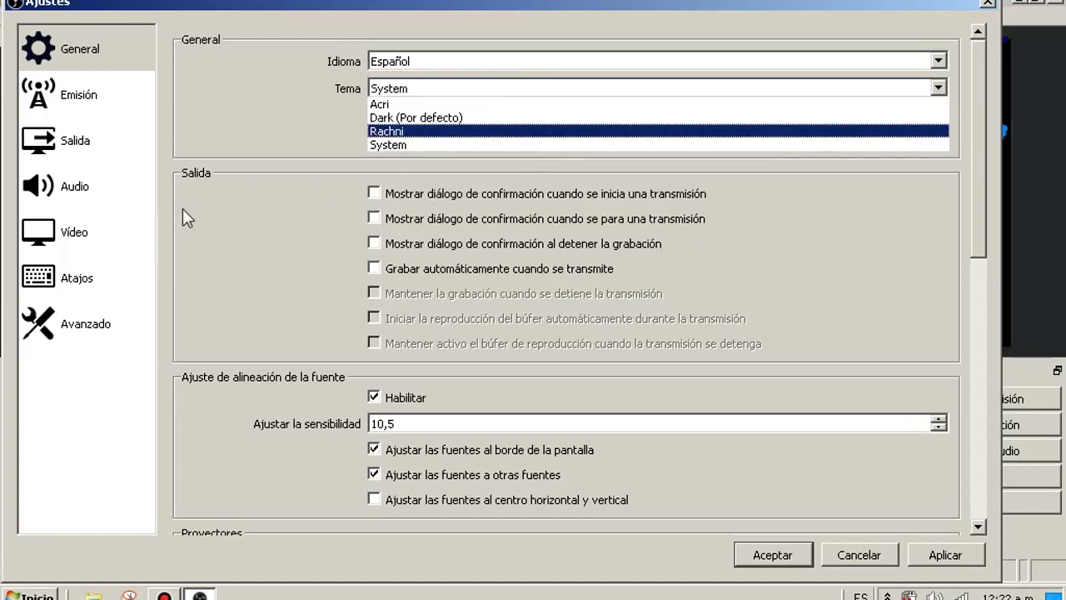
key(Return)
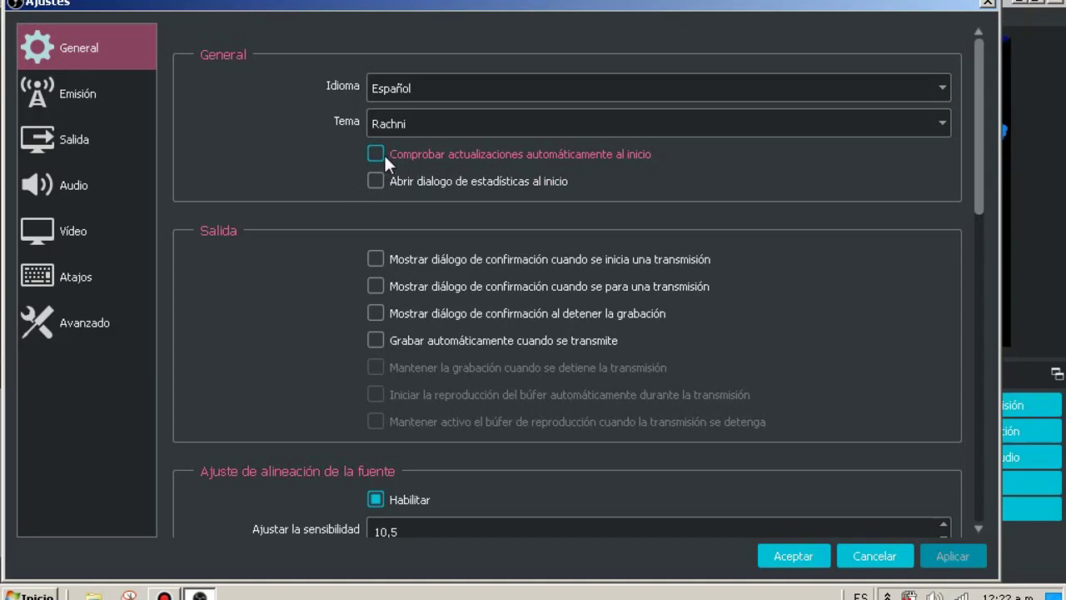
Open the stream settings and select YouTube / YouTube Gaming as the streaming service
click(97, 94)
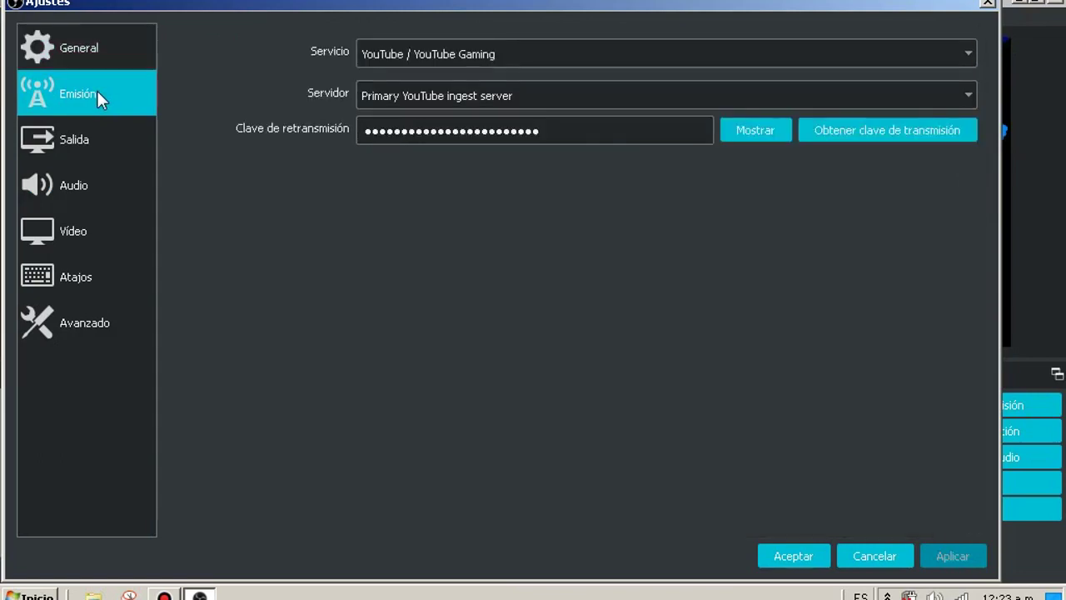
click(377, 52)
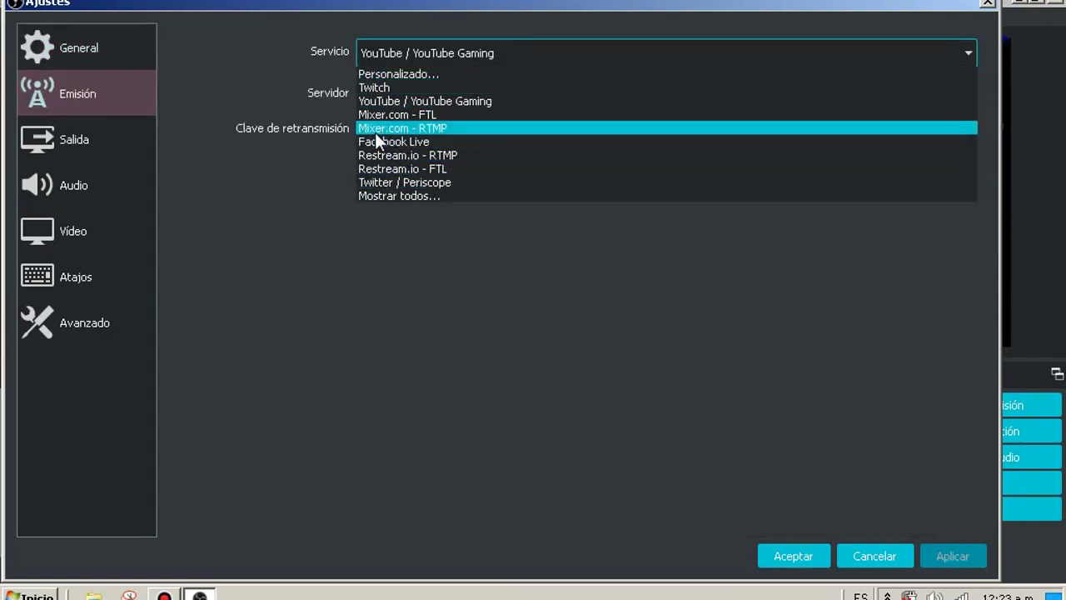
click(376, 196)
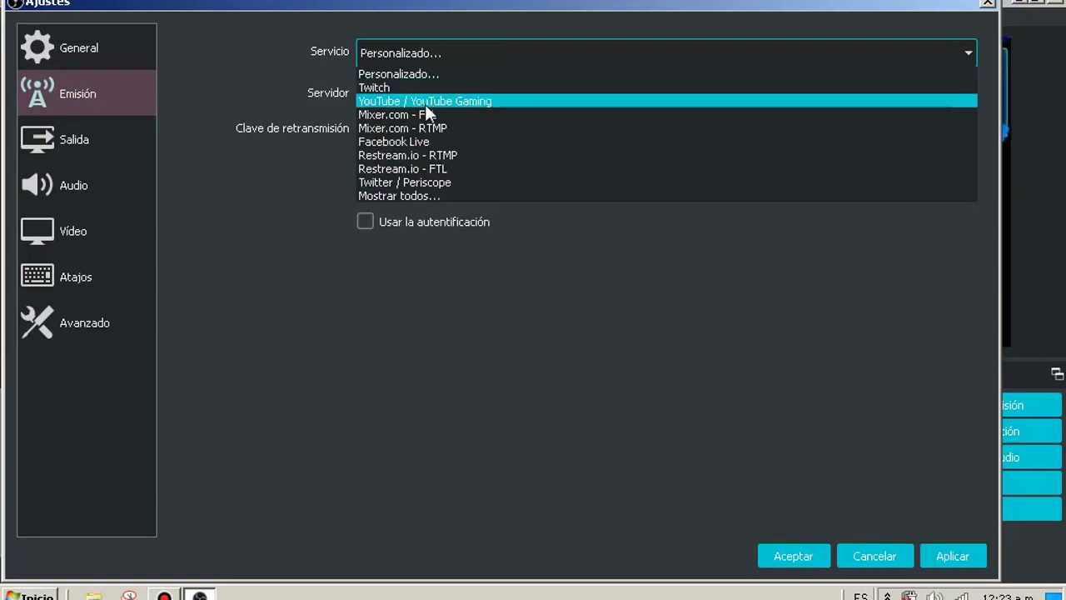
click(424, 104)
click(425, 105)
click(435, 86)
click(418, 133)
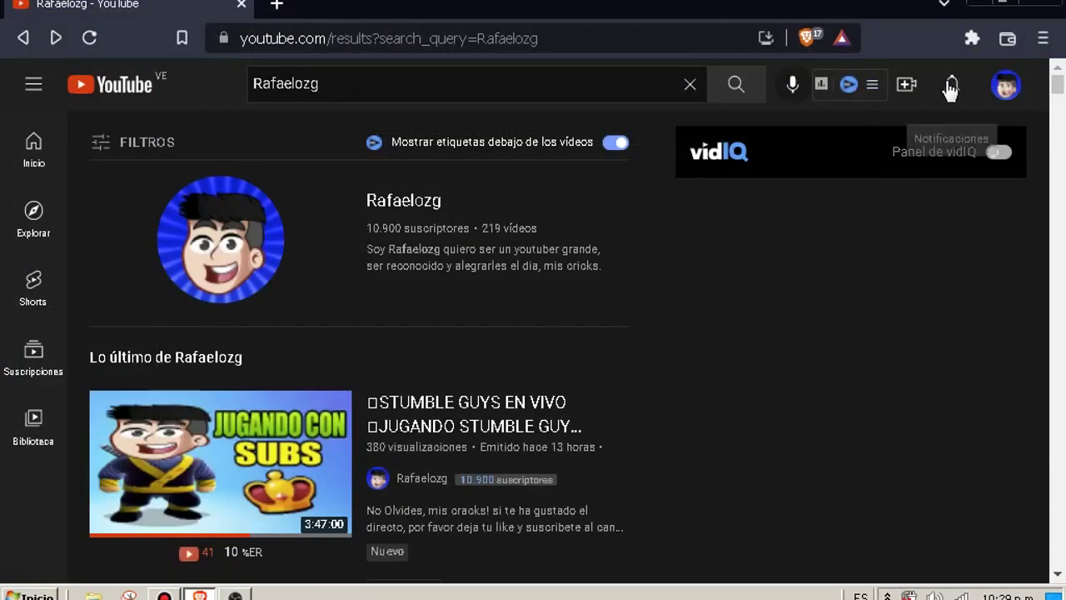
Open YouTube's live streaming page in the browser to reach its stream key, and clear the existing key in the OBS stream settings
click(908, 93)
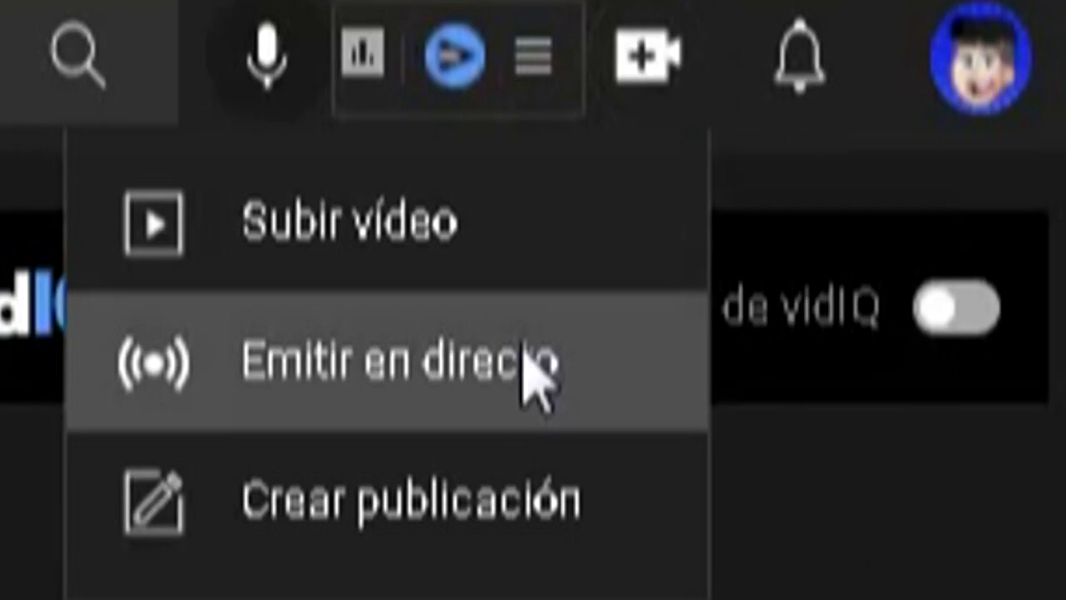
click(533, 375)
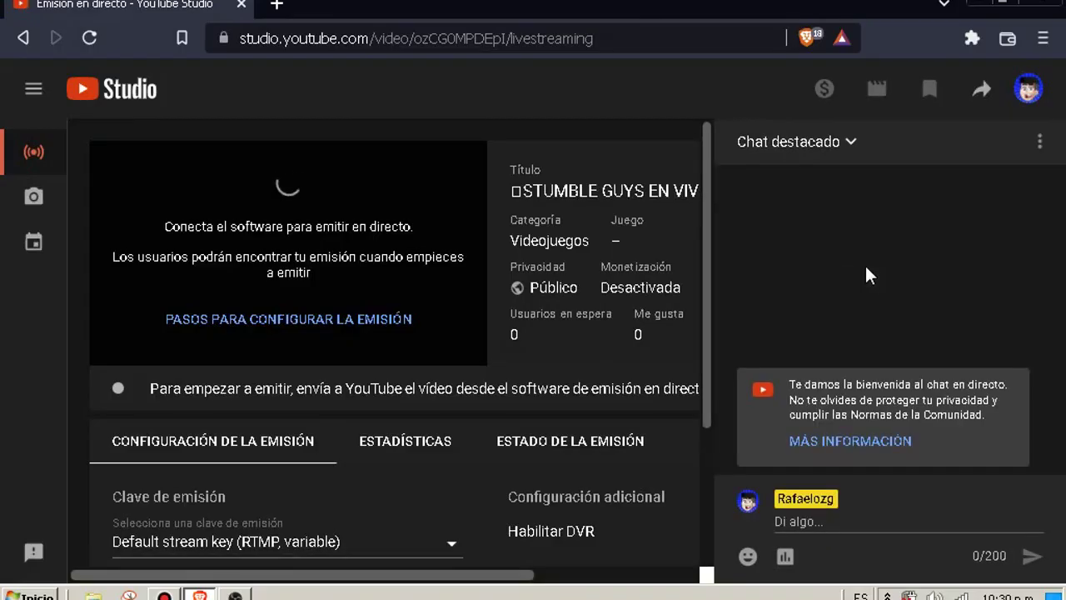
scroll(691, 293, down, 2)
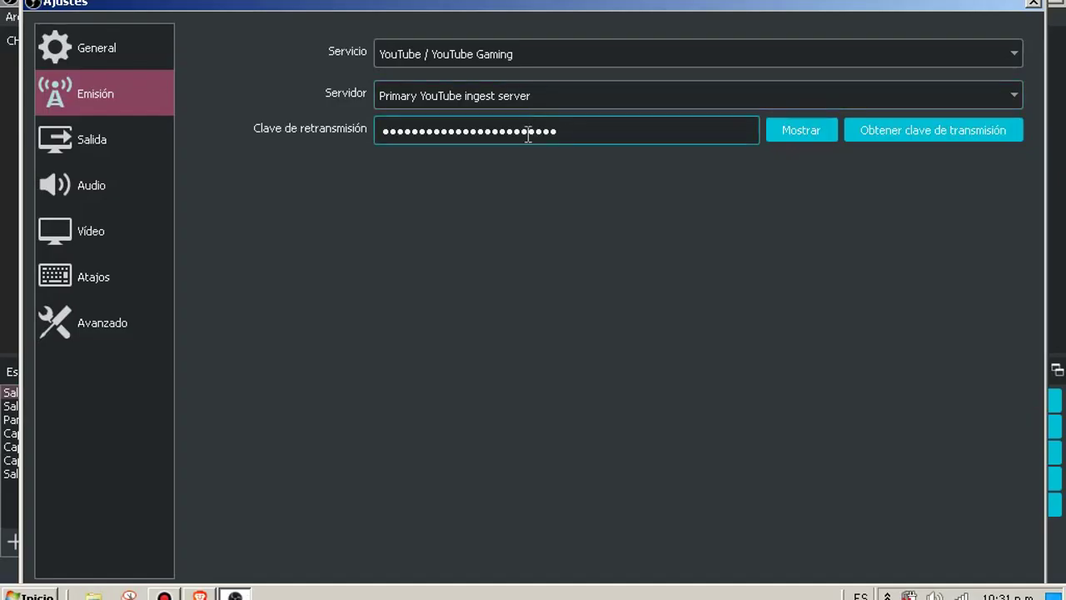
double_click(528, 135)
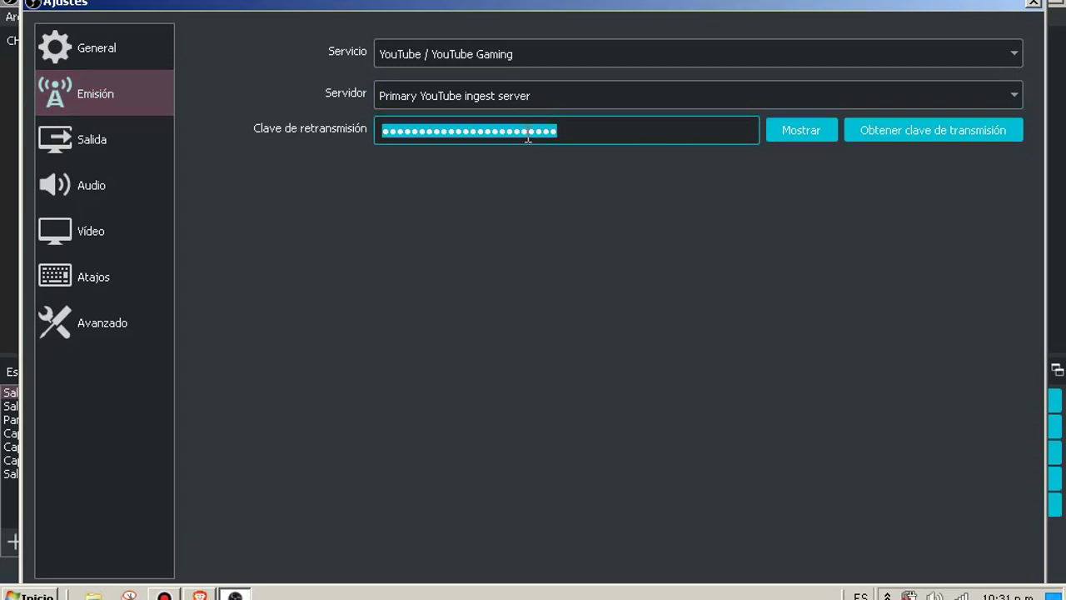
key(BackSpace)
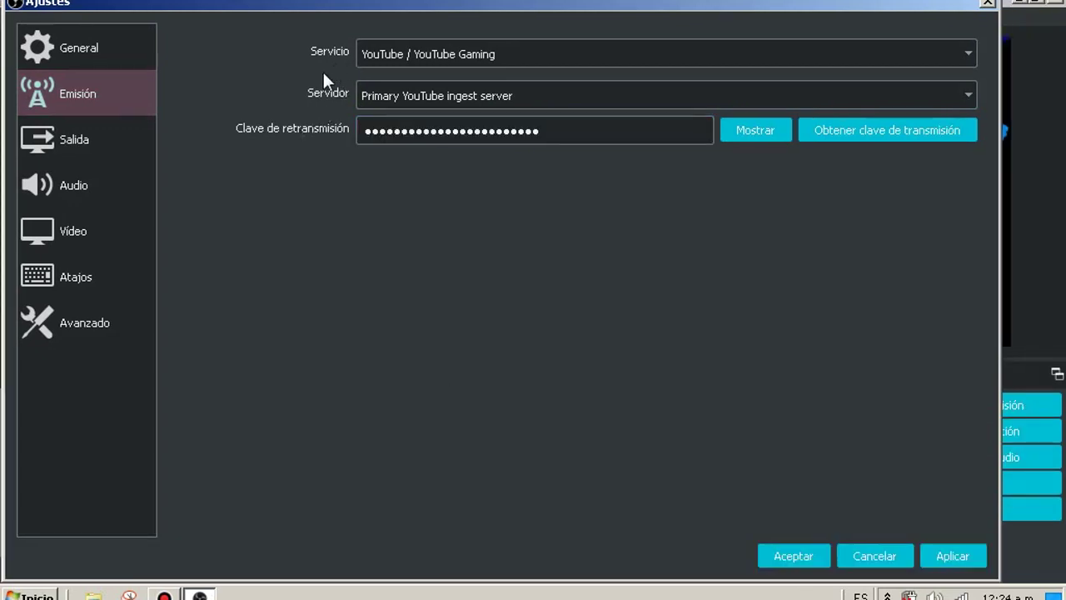
Try Twitch as the streaming service and choose to use a stream key
click(366, 53)
click(400, 87)
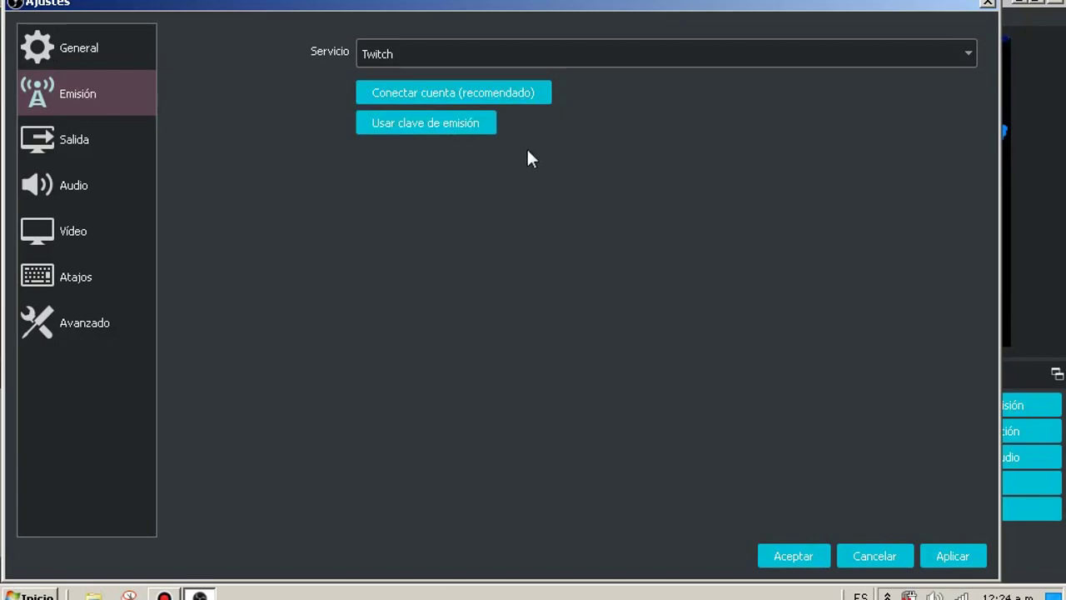
click(478, 127)
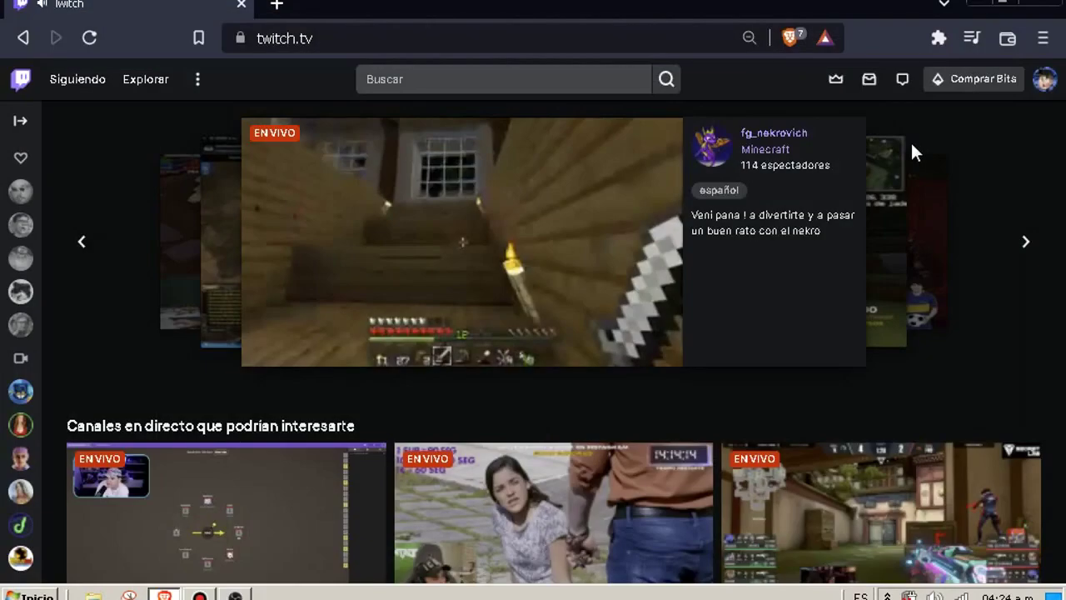
Copy the primary stream key from the stream settings of the Twitch creator dashboard and paste it into the OBS stream key field
click(1042, 78)
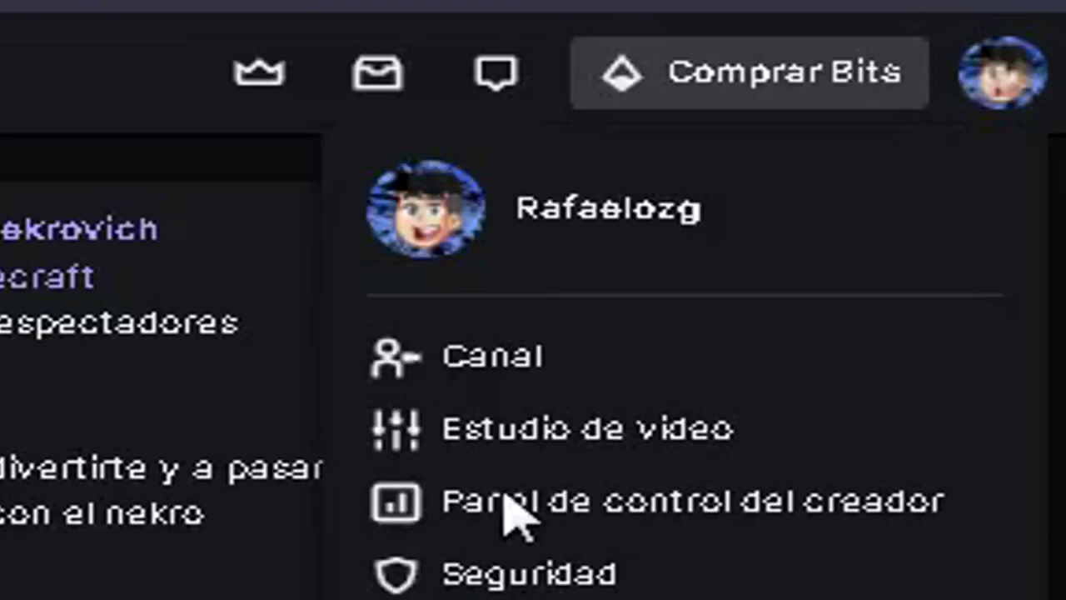
click(550, 420)
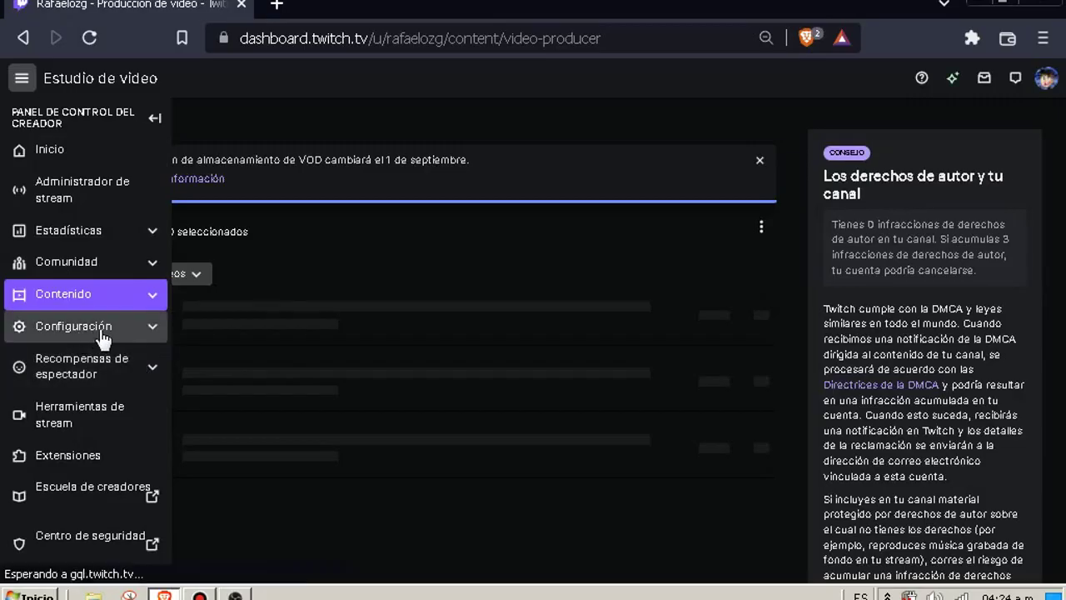
click(63, 329)
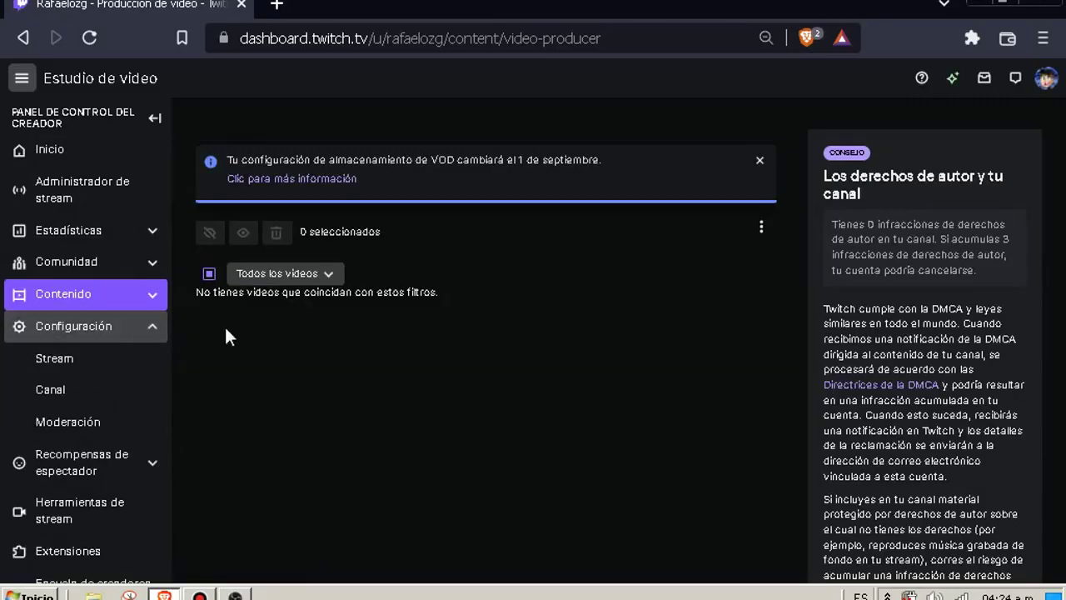
click(112, 360)
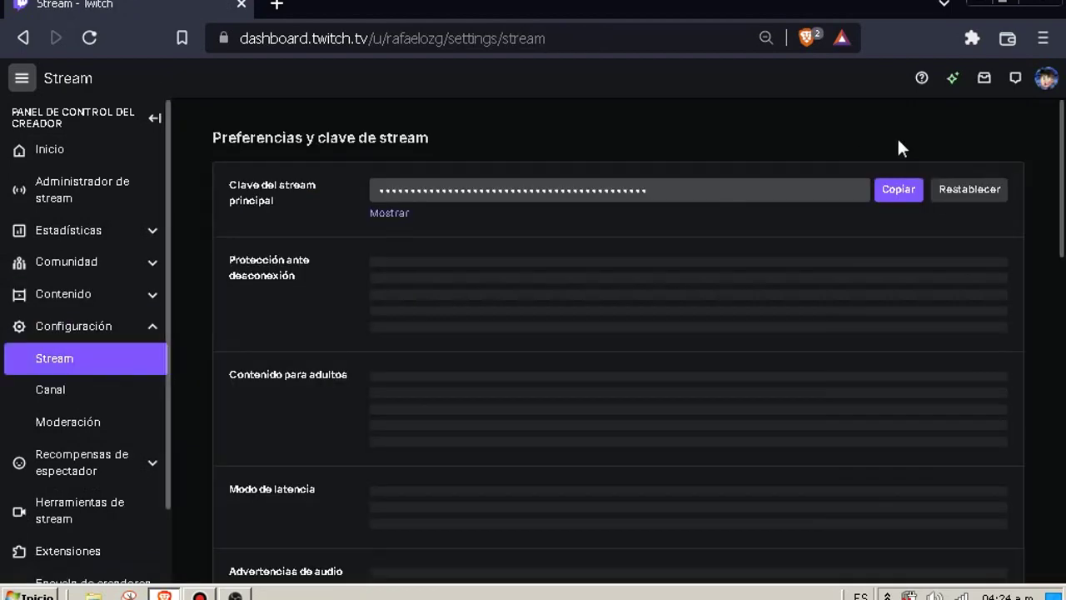
click(899, 190)
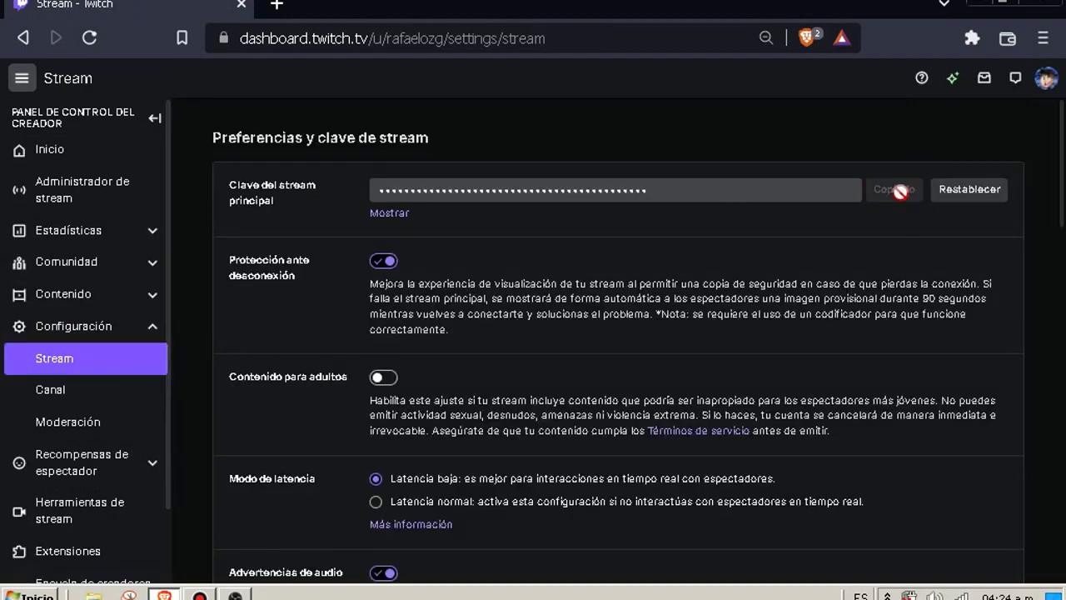
key(alt+Tab)
key(ctrl+v)
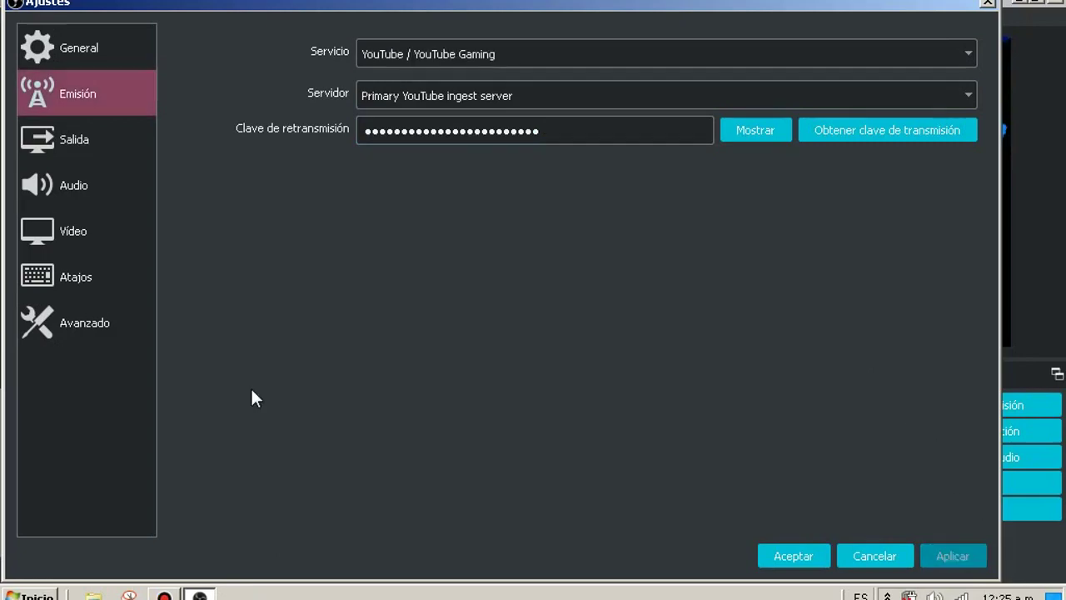
Open the output settings, try the Sencillo output mode, and set it back to Avanzado
click(130, 147)
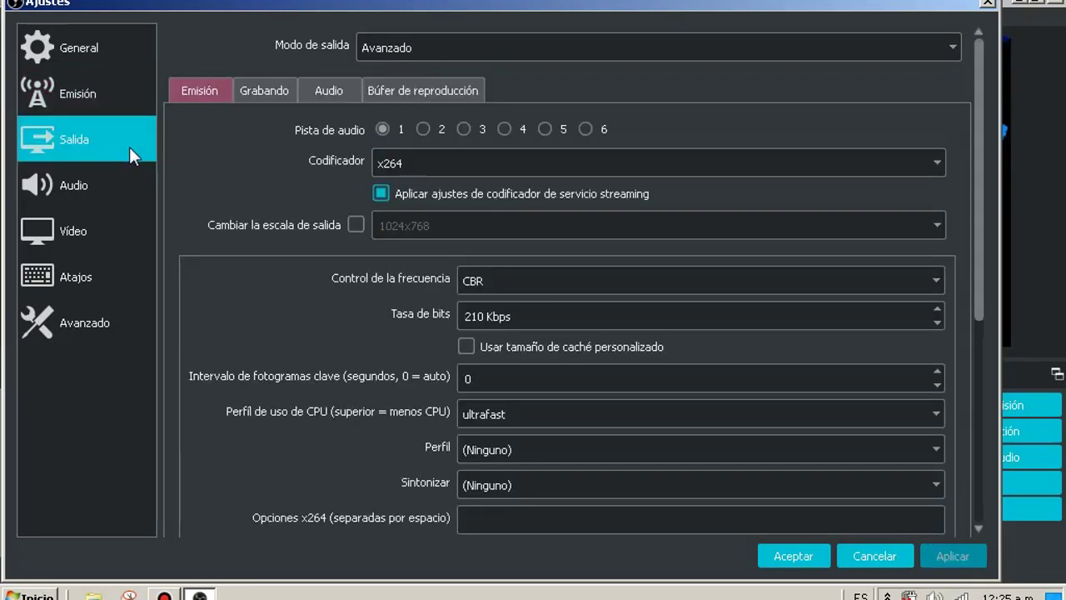
click(381, 46)
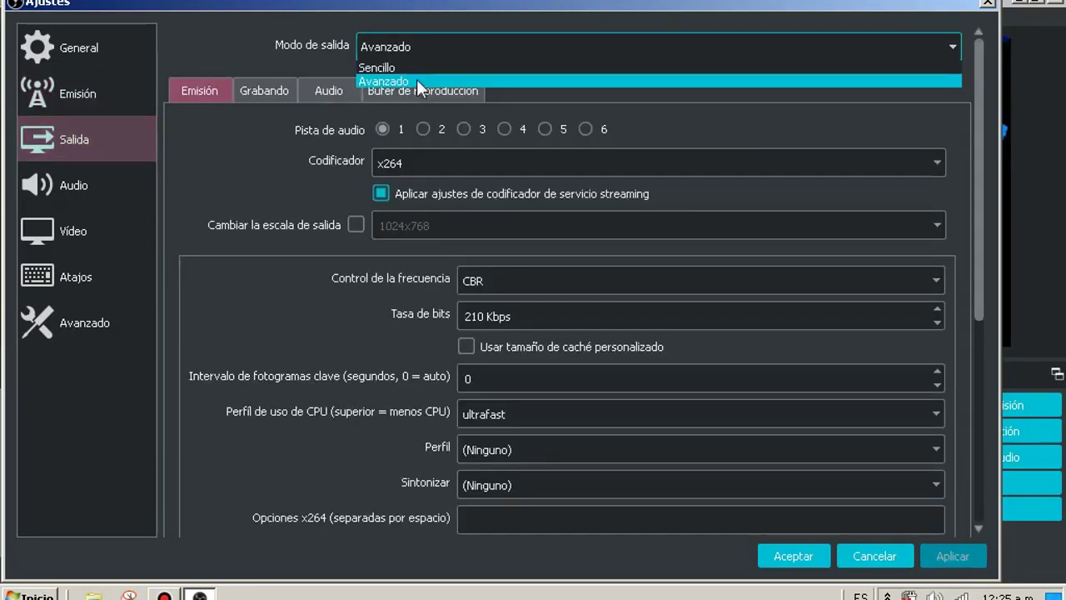
click(417, 68)
click(429, 50)
click(408, 81)
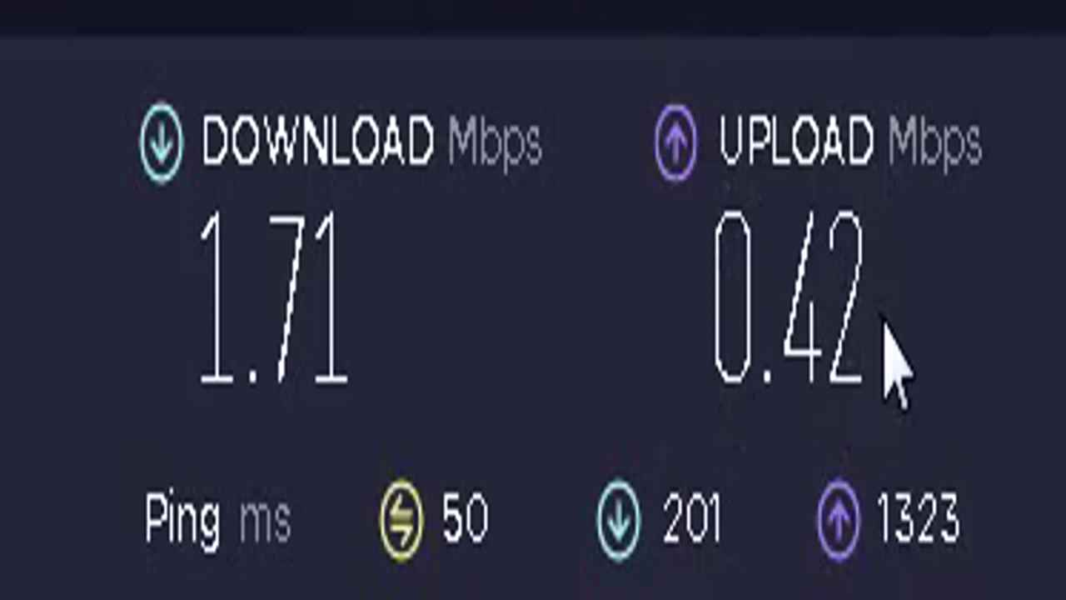
Check the upload speed in the internet speed test results
double_click(702, 367)
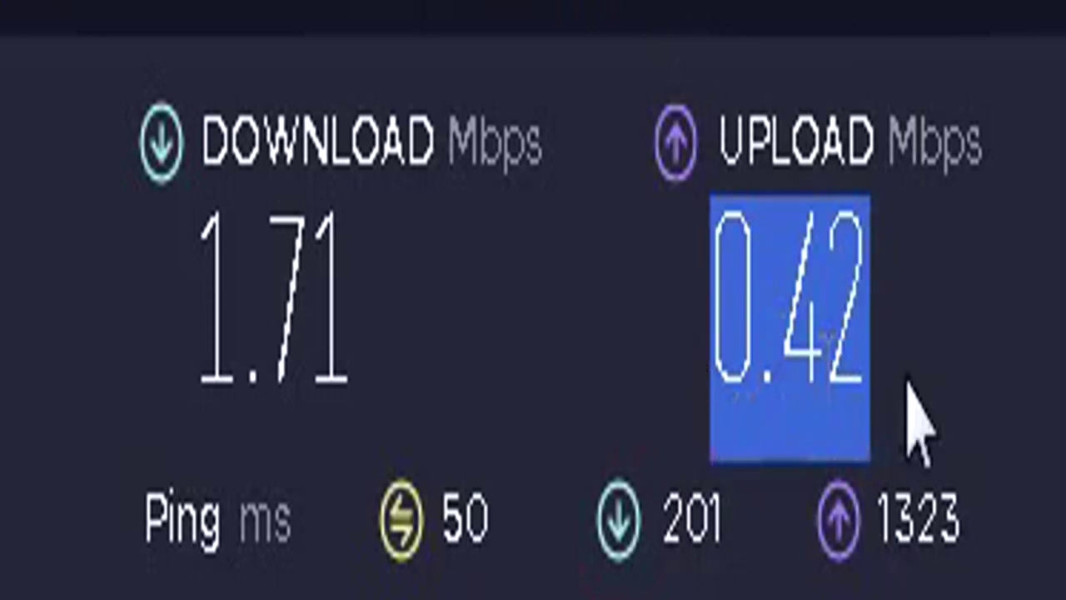
click(1062, 384)
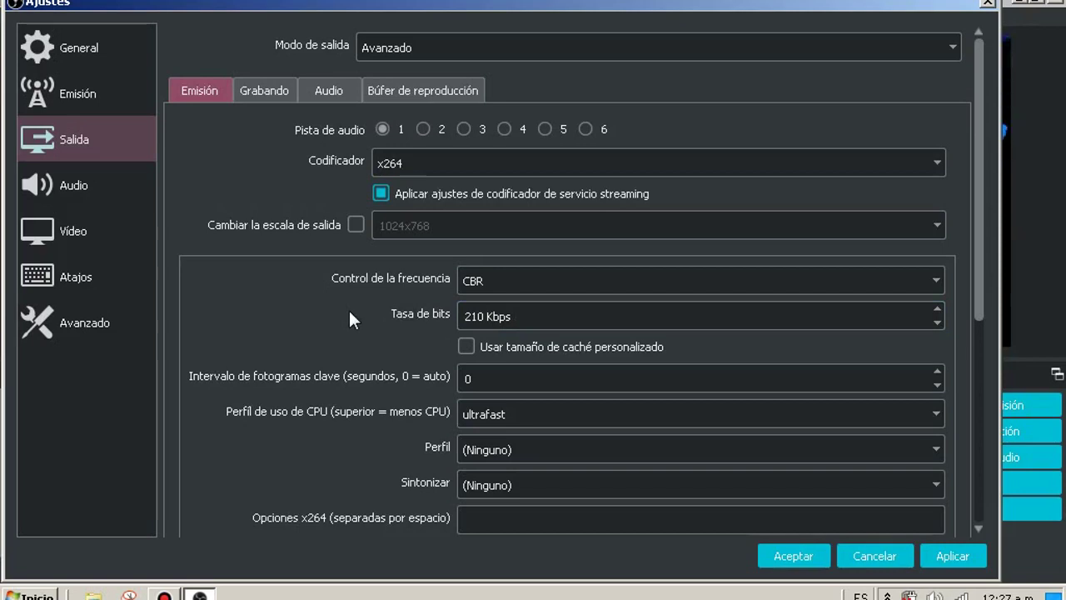
Try streaming bitrates of 500 and 700 Kbps in the output settings
click(459, 322)
double_click(472, 314)
key(BackSpace)
text(500)
key(BackSpace)
key(BackSpace)
key(BackSpace)
text(700)
Set the streaming bitrate to 210 Kbps
key(BackSpace)
key(BackSpace)
key(BackSpace)
text(2)
text(10)
Try higher streaming bitrates of 290 and 300 Kbps
key(BackSpace)
key(BackSpace)
key(BackSpace)
text(20)
key(BackSpace)
text(6)
key(BackSpace)
text(90)
key(BackSpace)
key(BackSpace)
key(BackSpace)
text(300)
key(BackSpace)
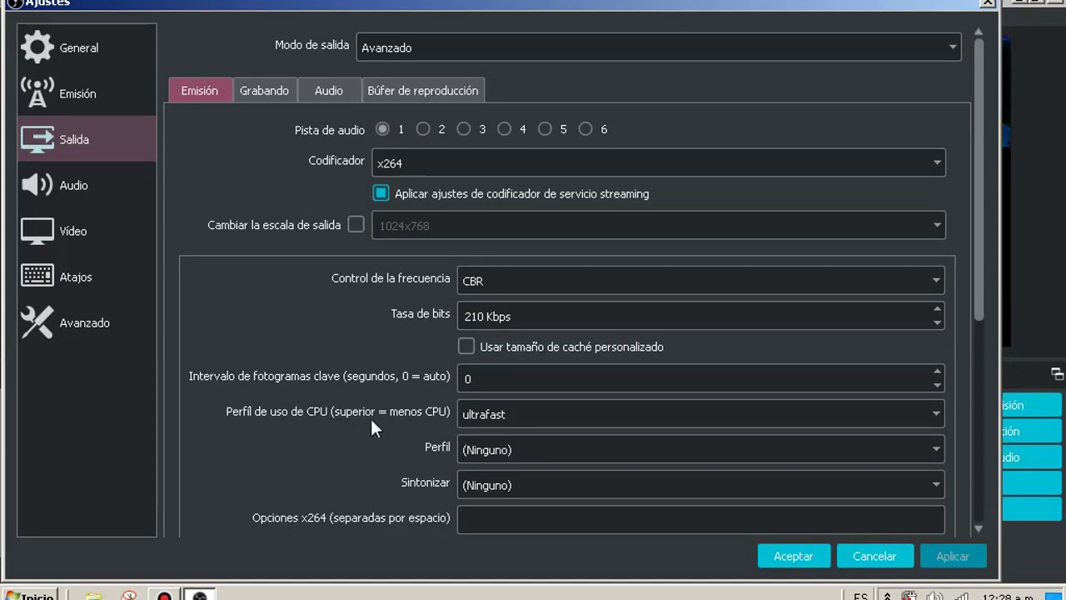
Set the x264 encoder's CPU usage profile to ultrafast
click(477, 415)
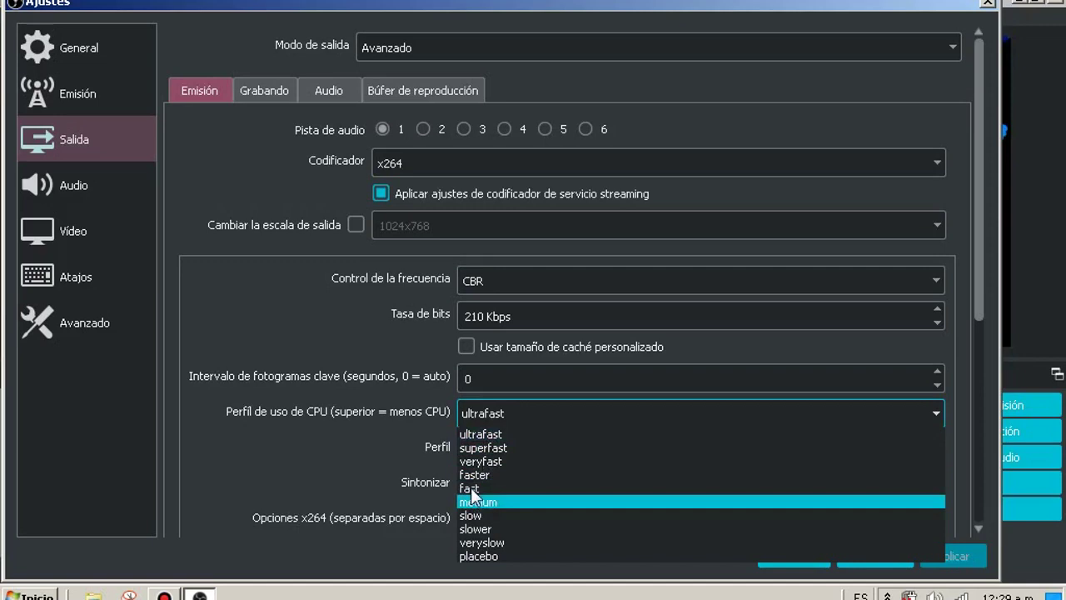
click(483, 434)
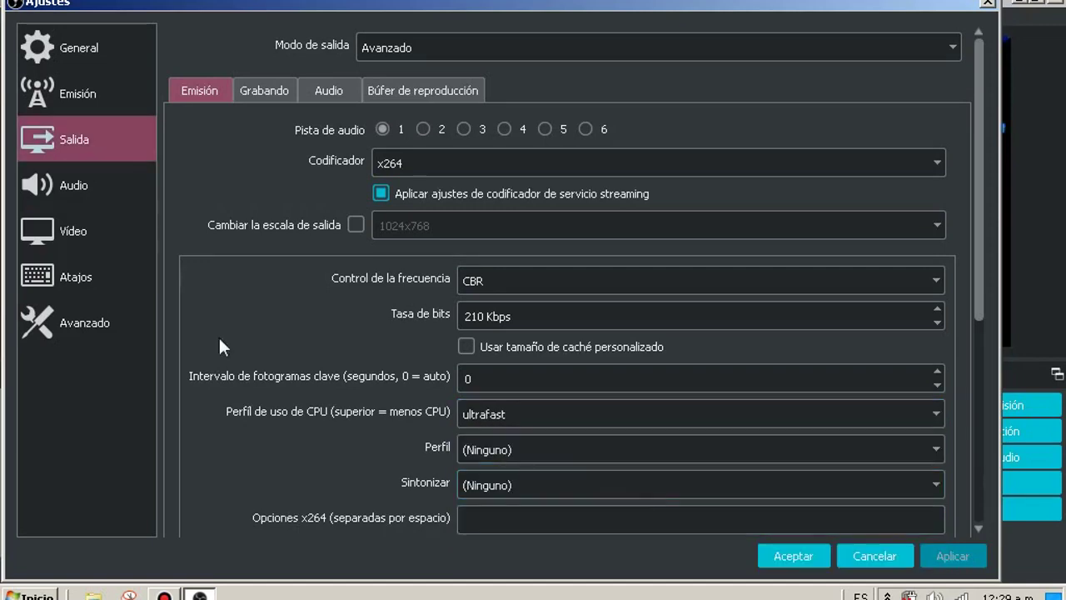
In the audio settings, choose Auriculares as the desktop audio device and Micrófono as the main Mic/auxiliary device, both High Definition Audio
click(79, 181)
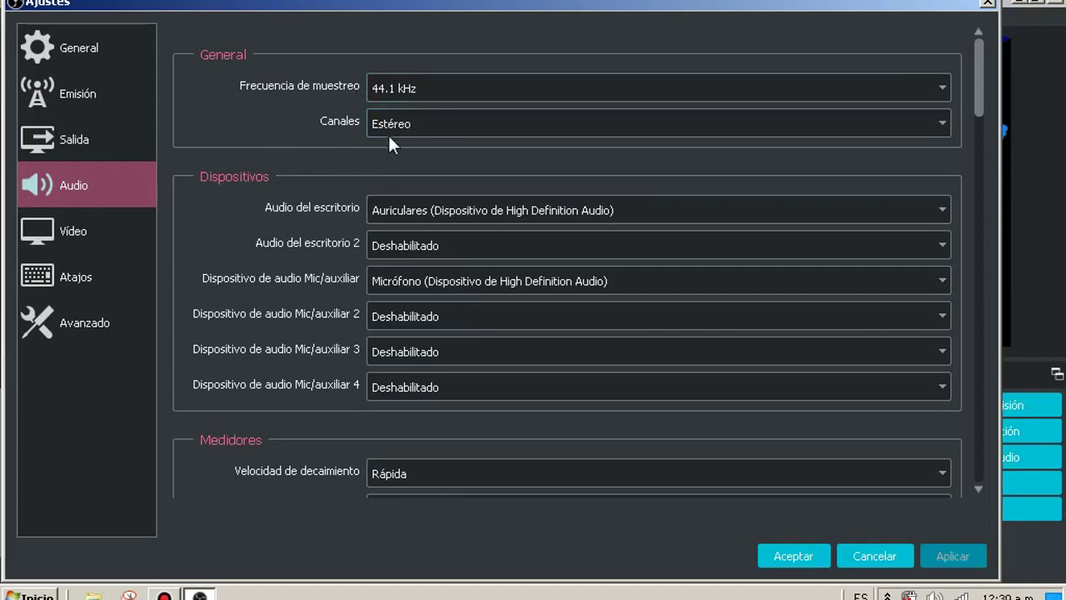
click(417, 215)
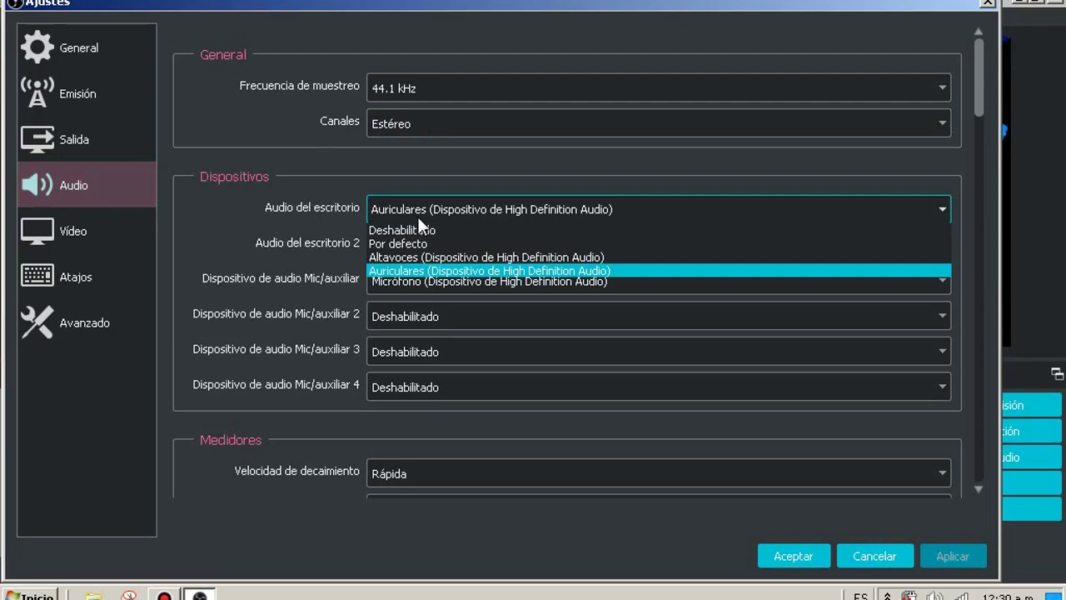
click(467, 272)
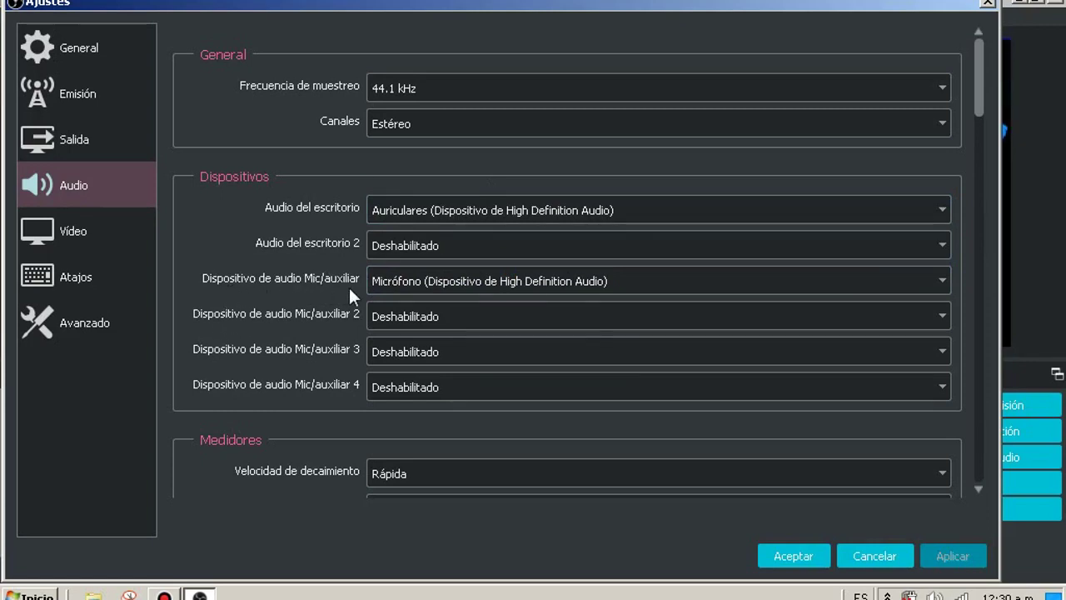
click(372, 277)
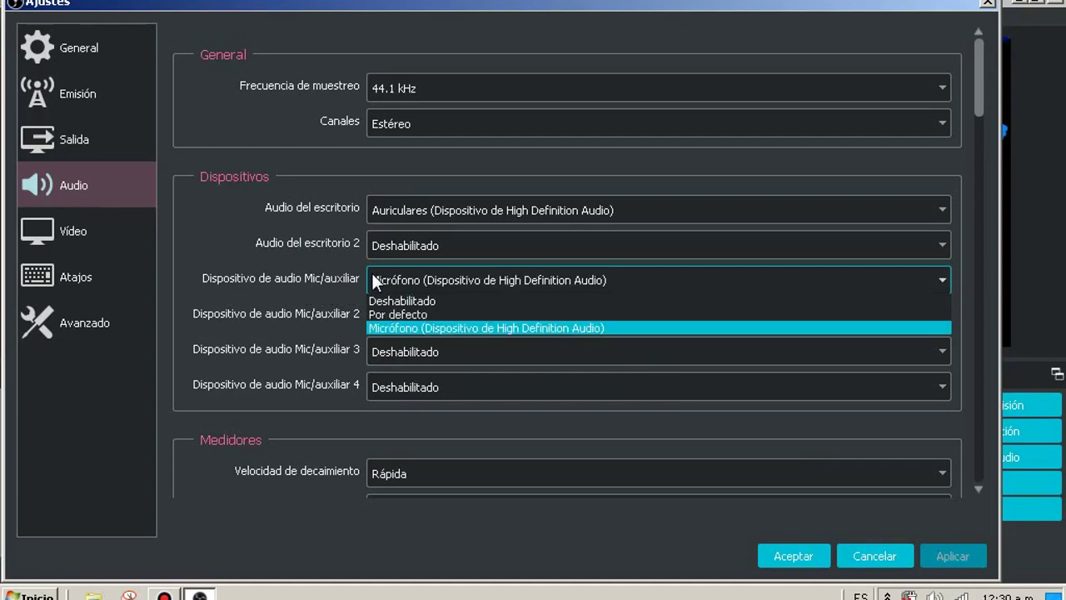
click(412, 333)
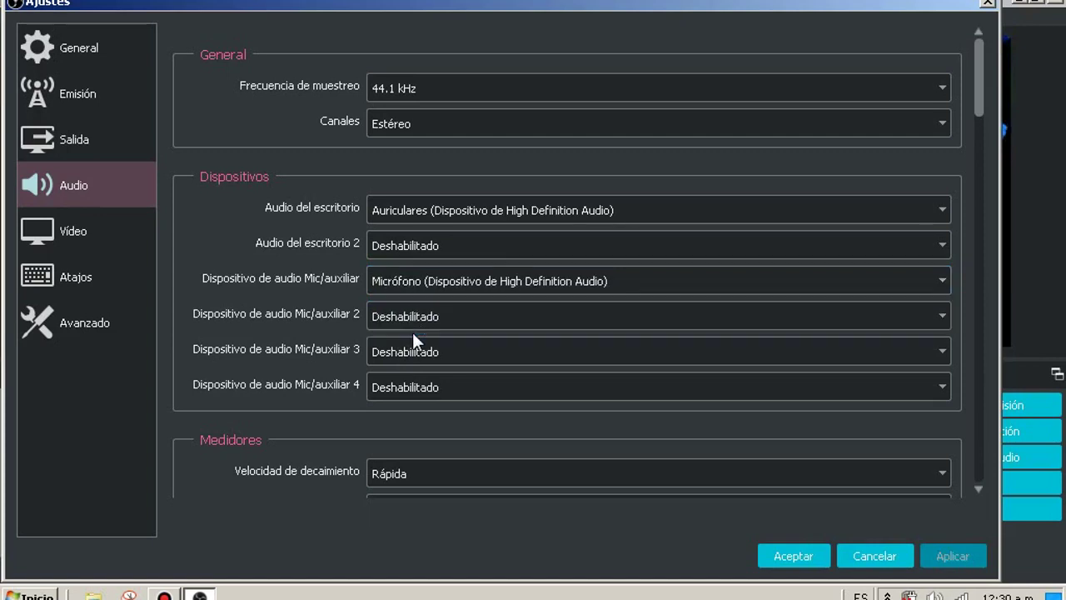
Open the video settings, keeping the preview uncovered, and select the base (canvas) resolution value
click(137, 221)
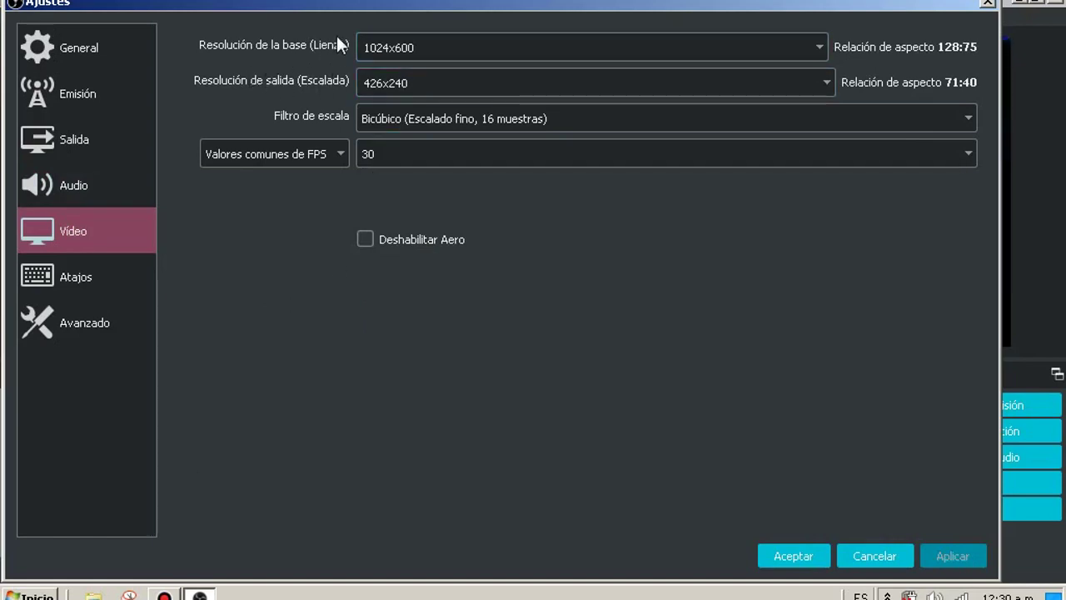
drag(424, 8, 366, 409)
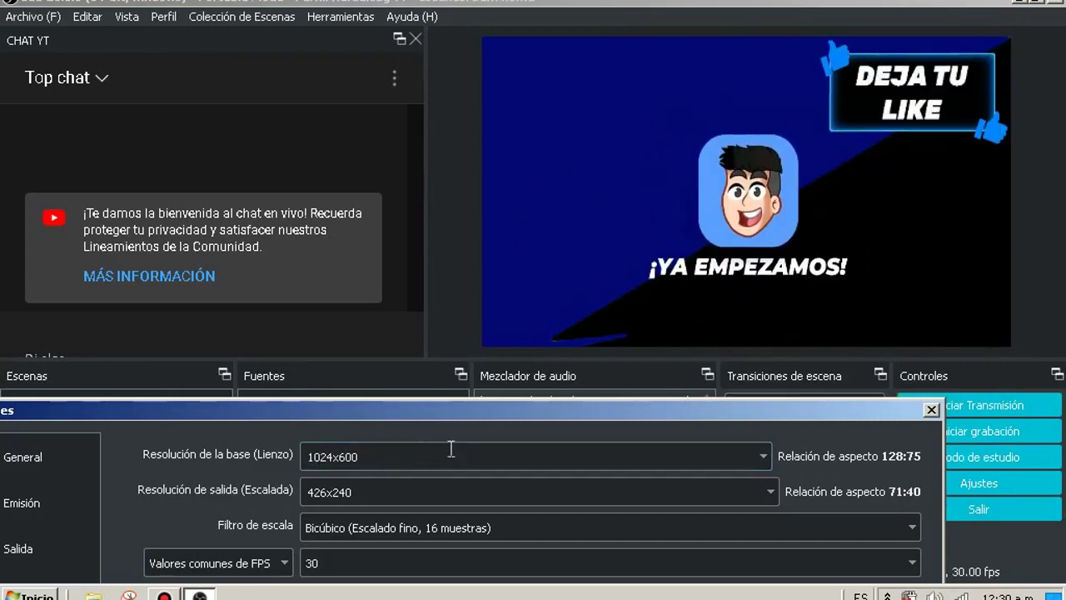
click(396, 454)
double_click(381, 464)
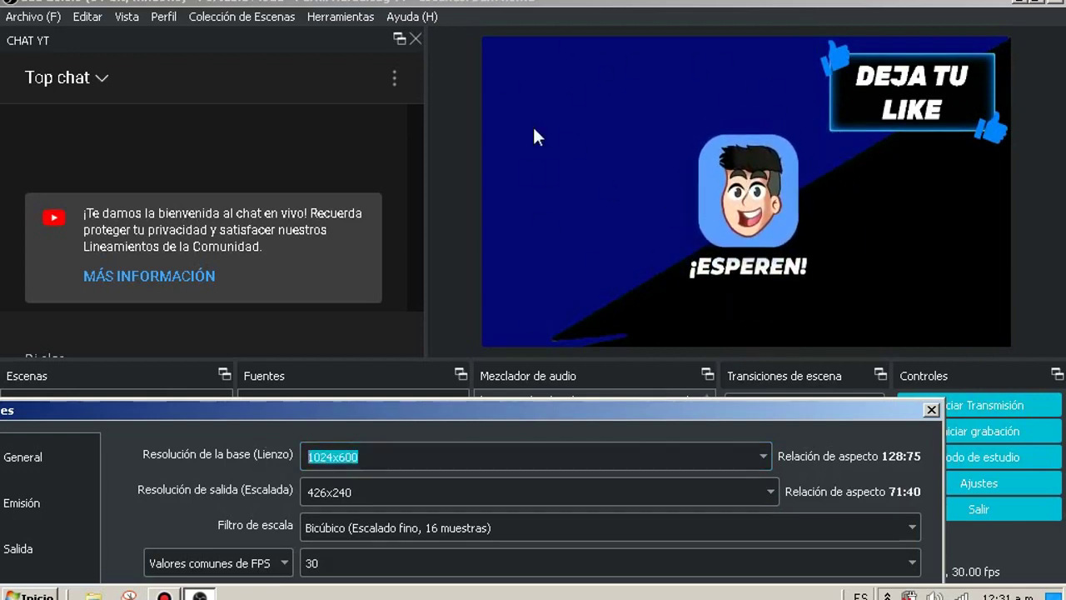
click(383, 493)
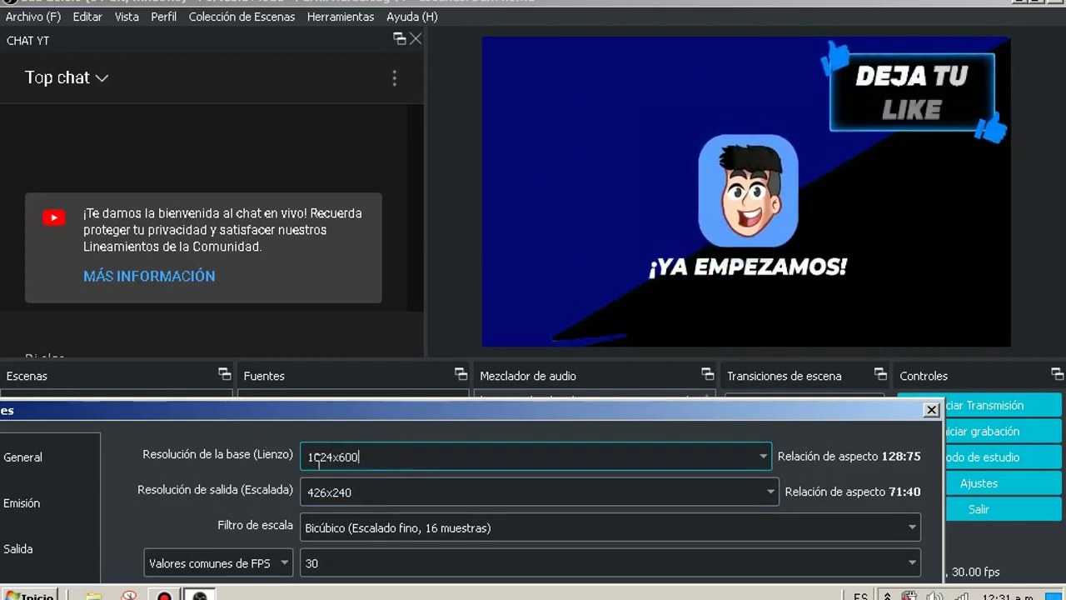
double_click(379, 453)
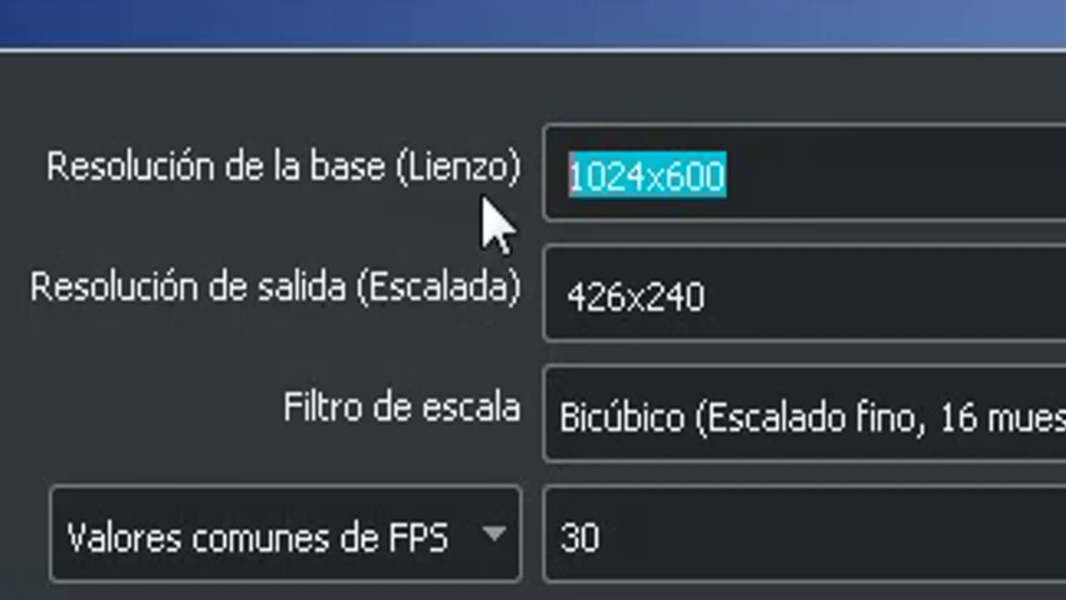
Switch to the YouTube help page in the browser and expand the 240p entry in its list of streaming resolutions
click(859, 288)
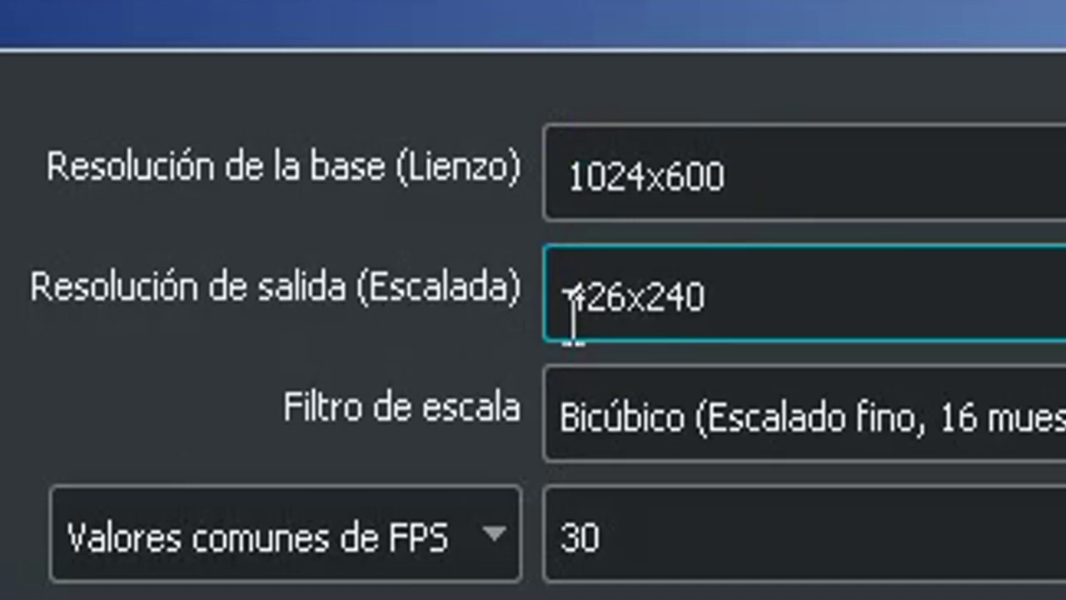
scroll(672, 269, down, 5)
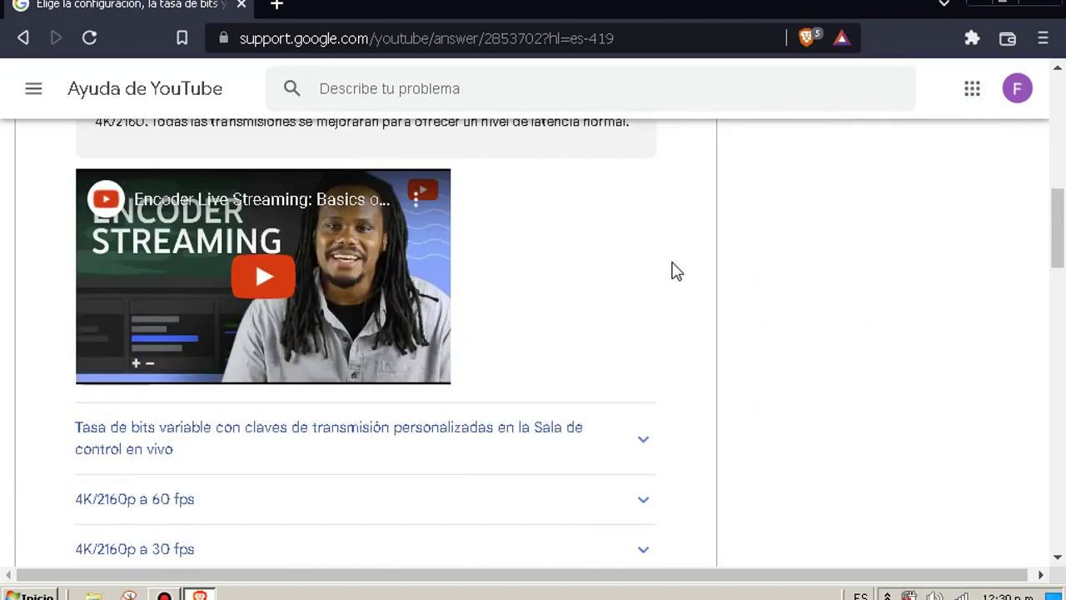
scroll(674, 269, down, 5)
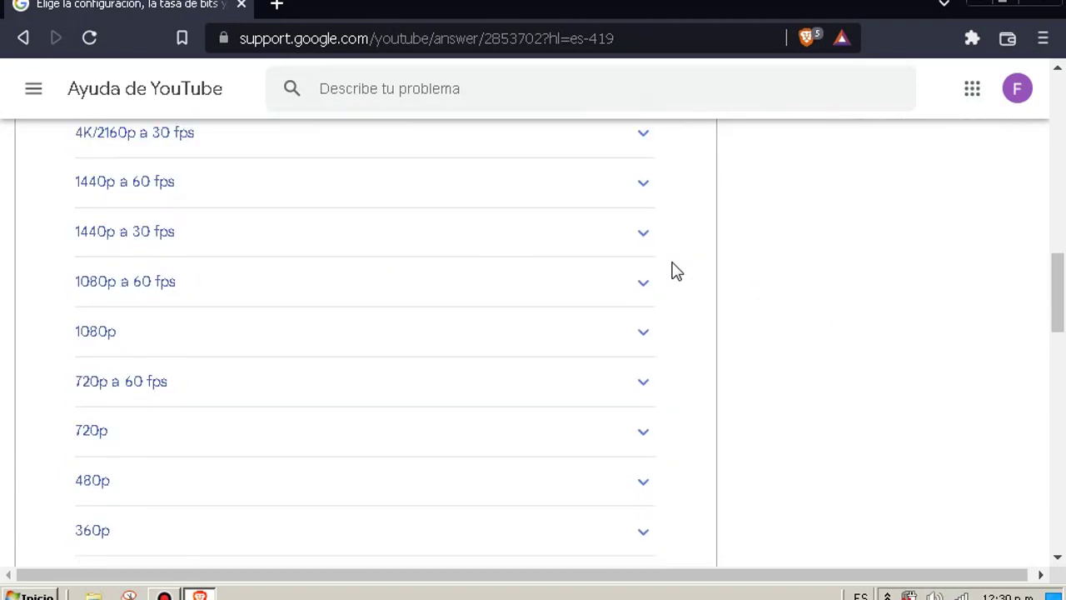
scroll(674, 271, down, 1)
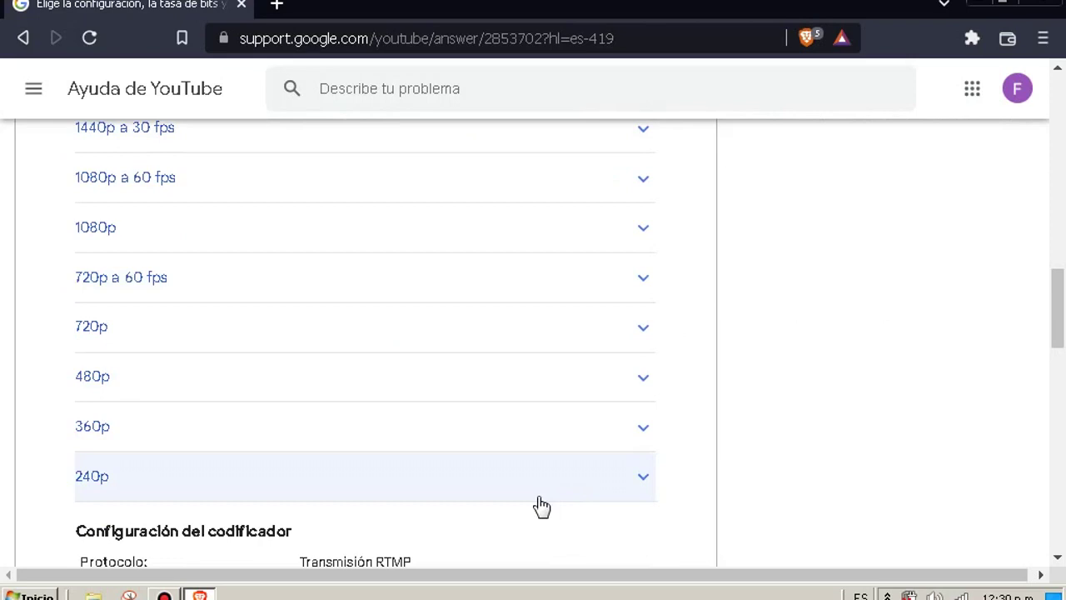
scroll(545, 352, up, 4)
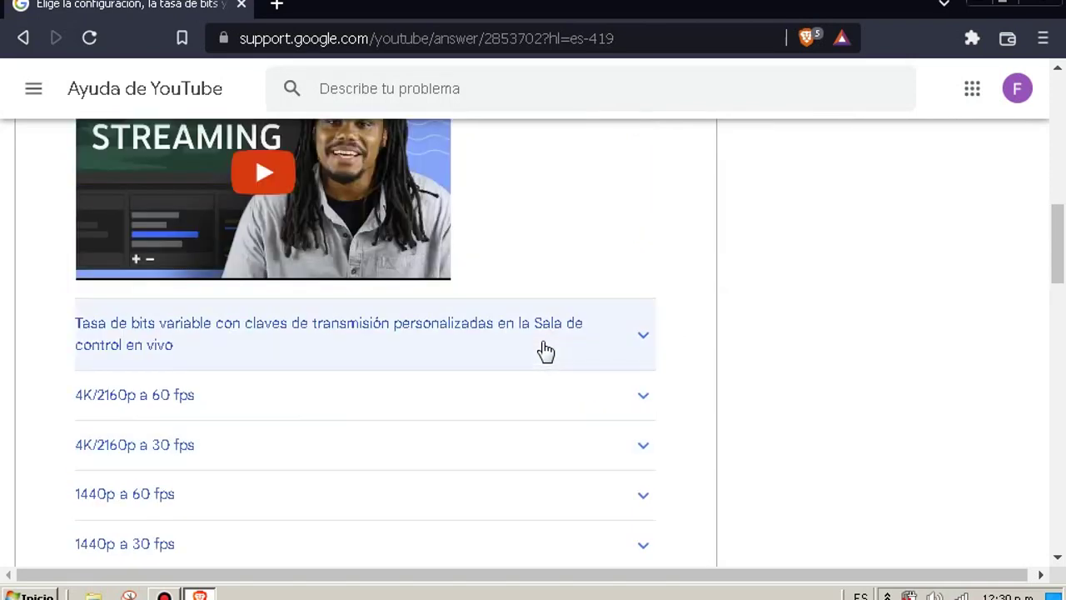
scroll(545, 364, down, 5)
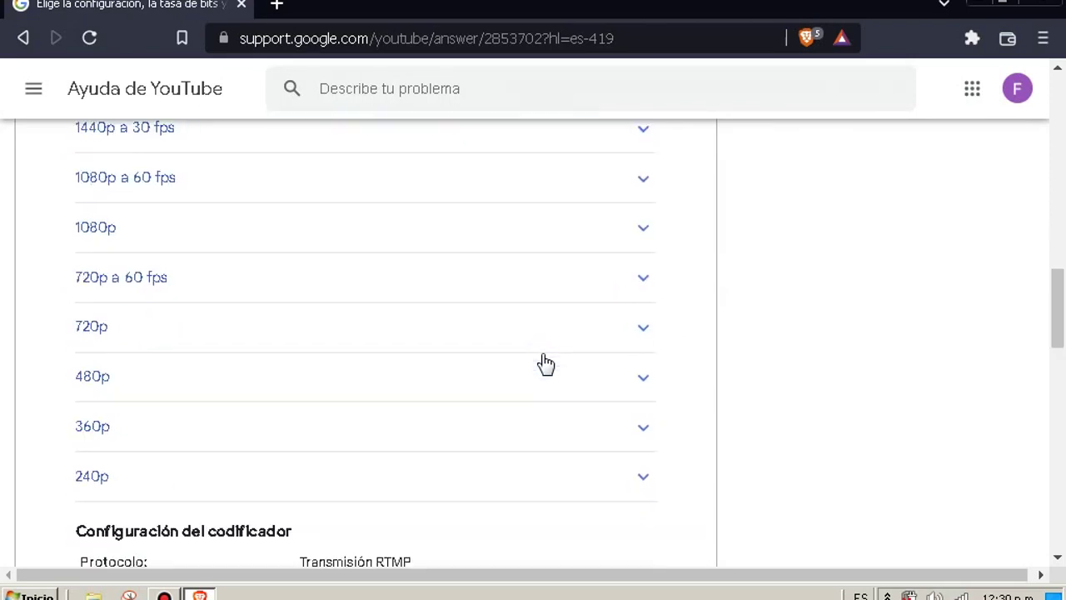
click(645, 379)
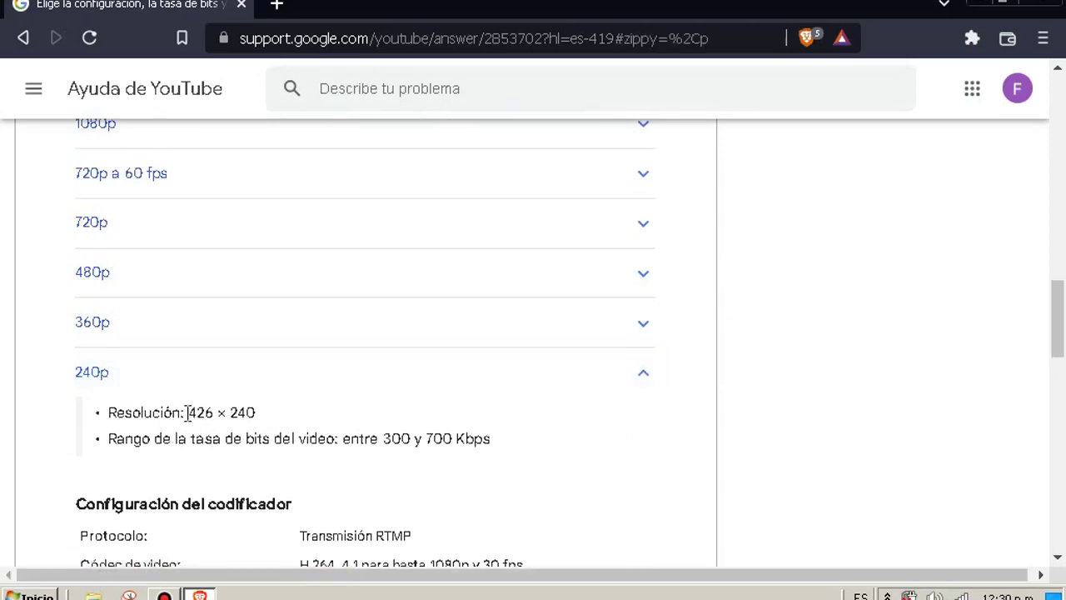
click(643, 372)
click(508, 387)
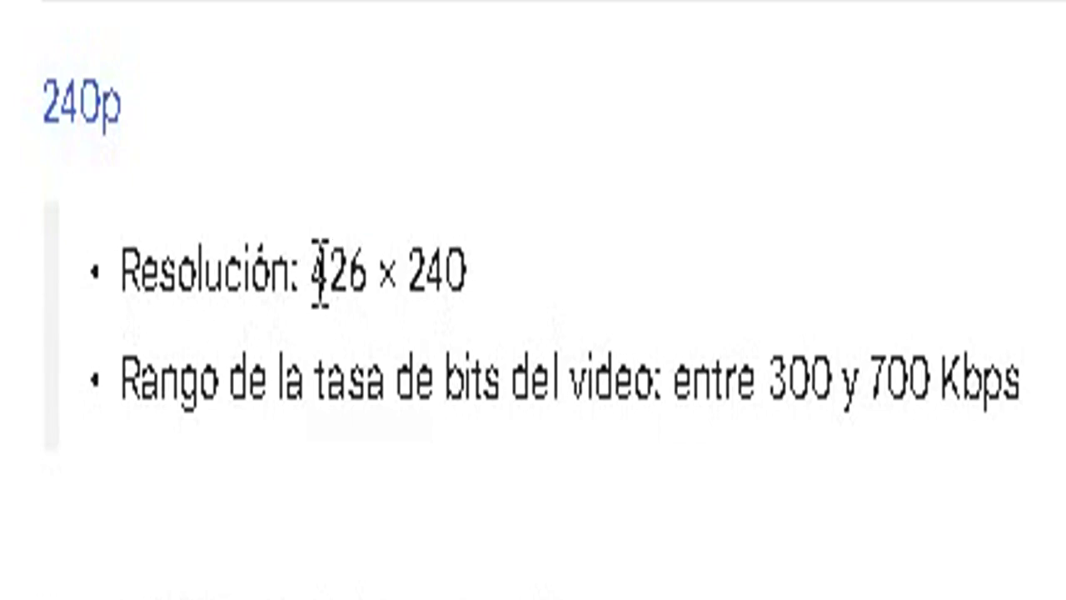
Highlight the 240p resolution value, followed by the lower and upper limits of its video bitrate range
drag(309, 278, 497, 257)
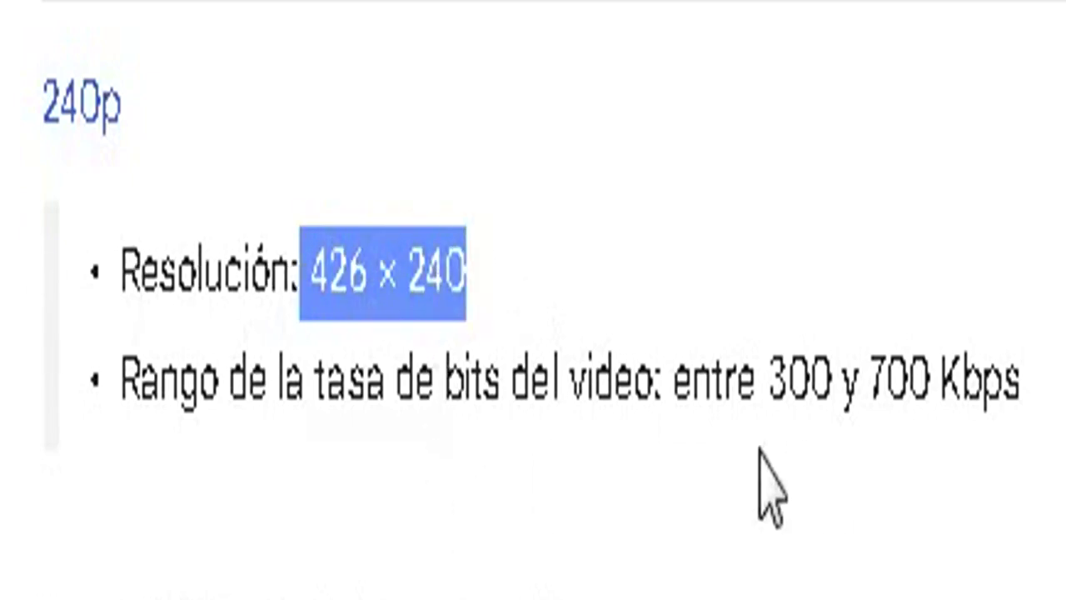
click(764, 364)
drag(764, 354, 847, 352)
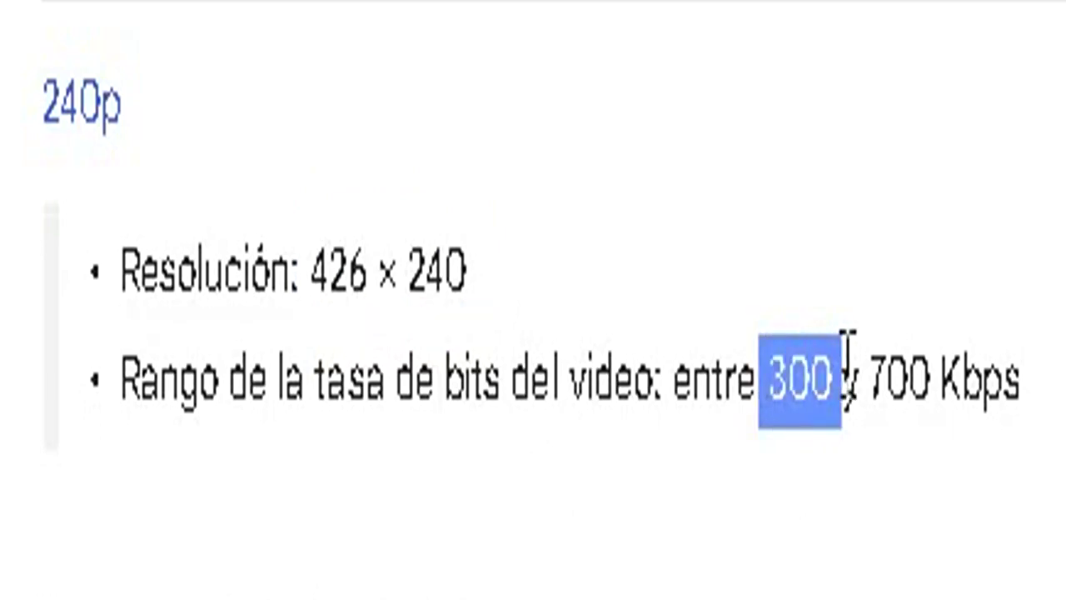
double_click(901, 343)
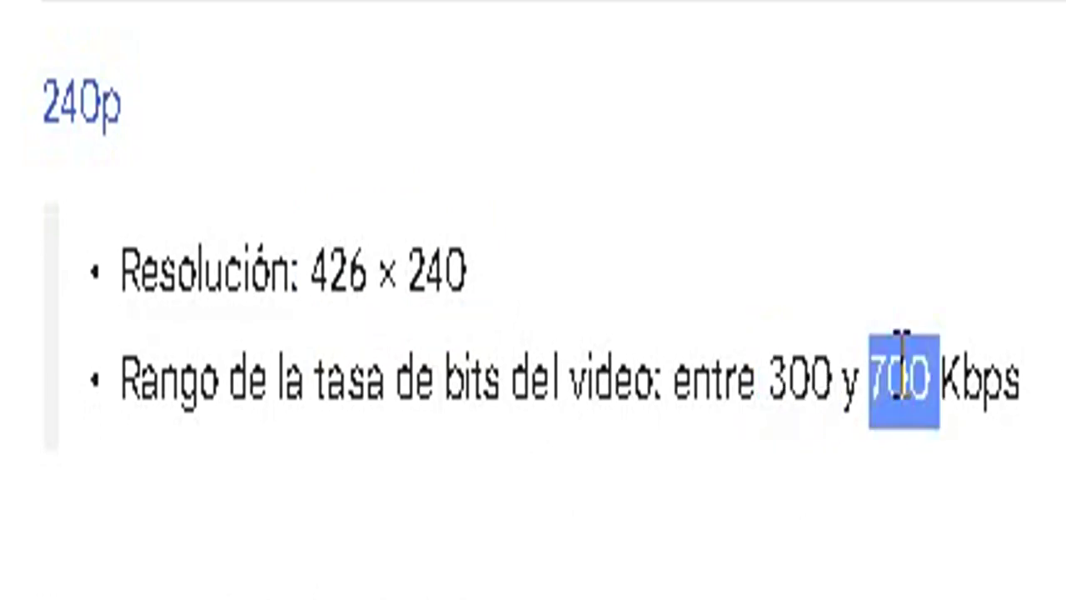
double_click(804, 370)
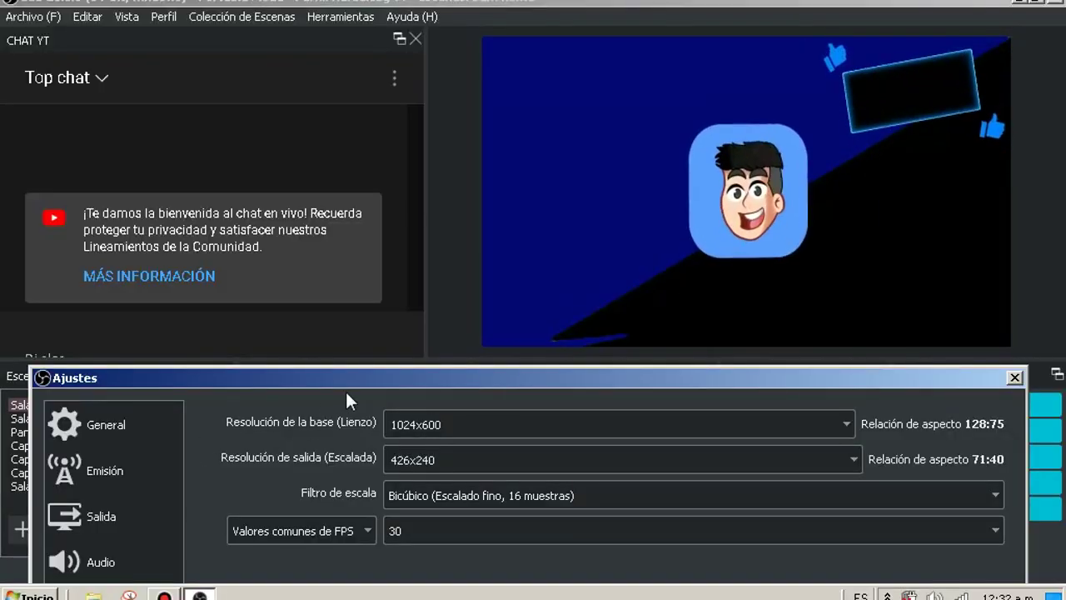
Back in the OBS video settings, check the output resolution and choose 30 as the common FPS value
click(463, 460)
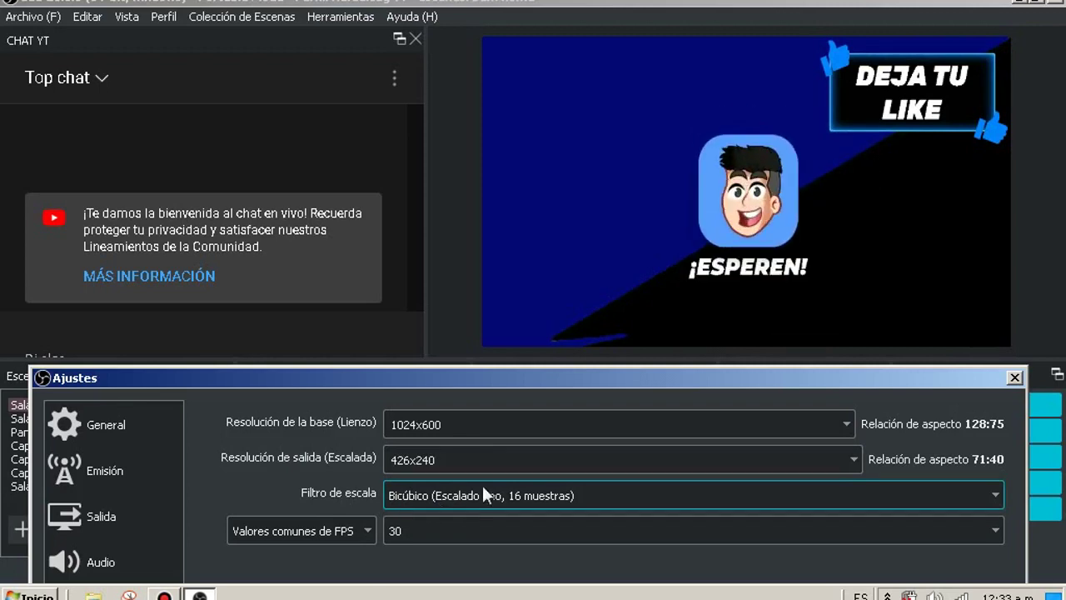
click(413, 533)
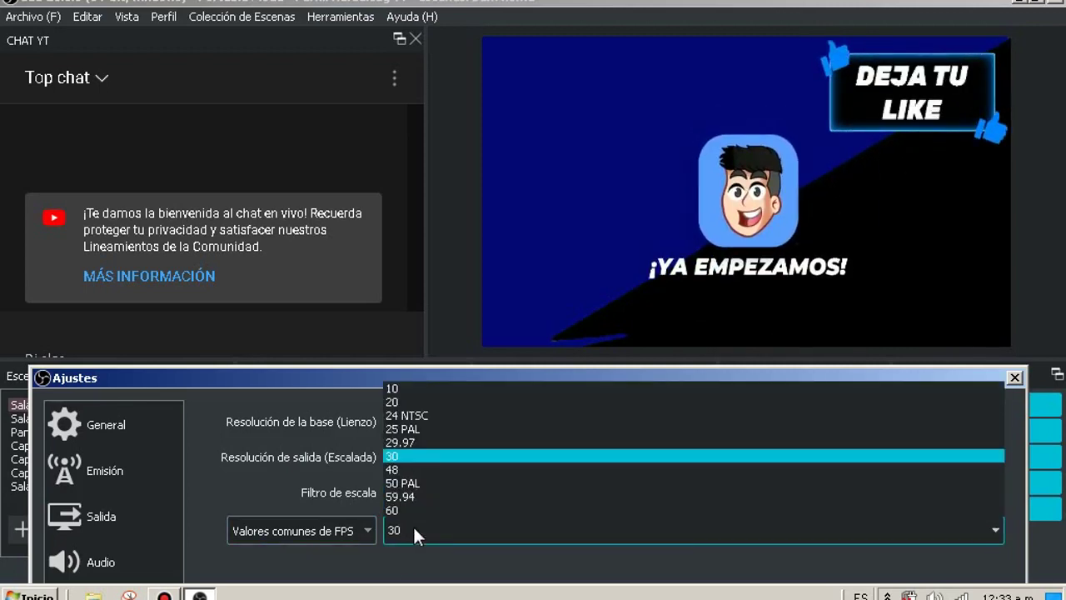
click(415, 457)
click(462, 533)
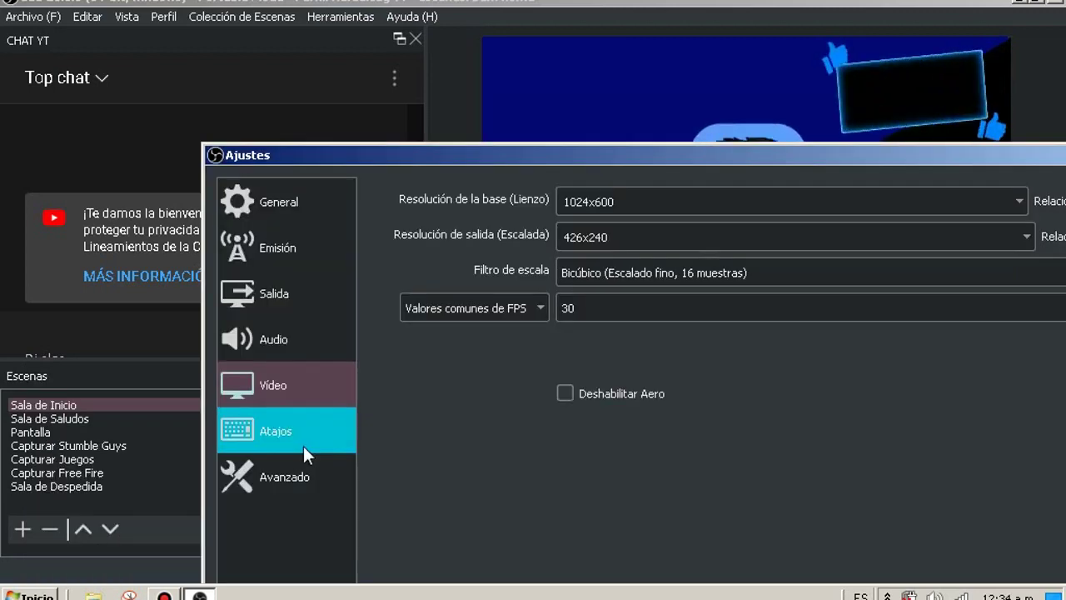
Open the hotkey settings and review the shortcuts for starting and stopping streaming and recording
click(303, 445)
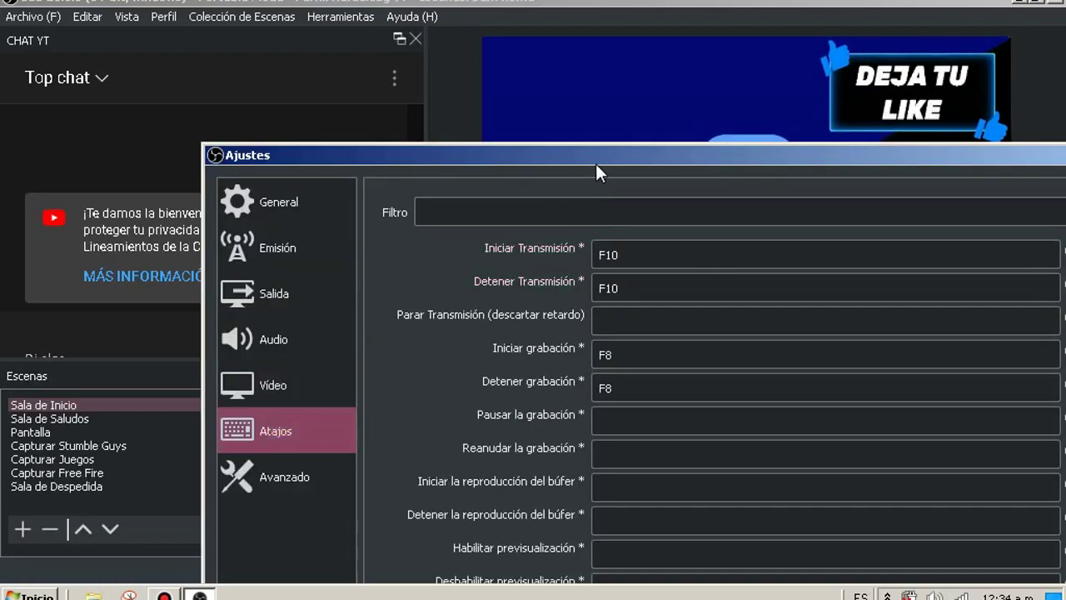
click(663, 252)
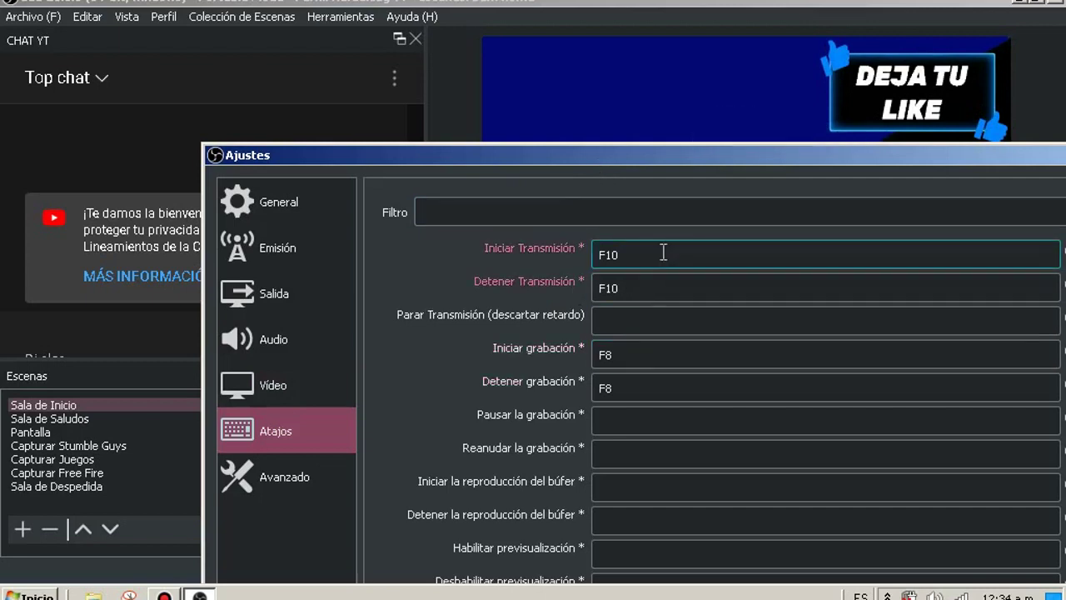
click(649, 390)
click(649, 413)
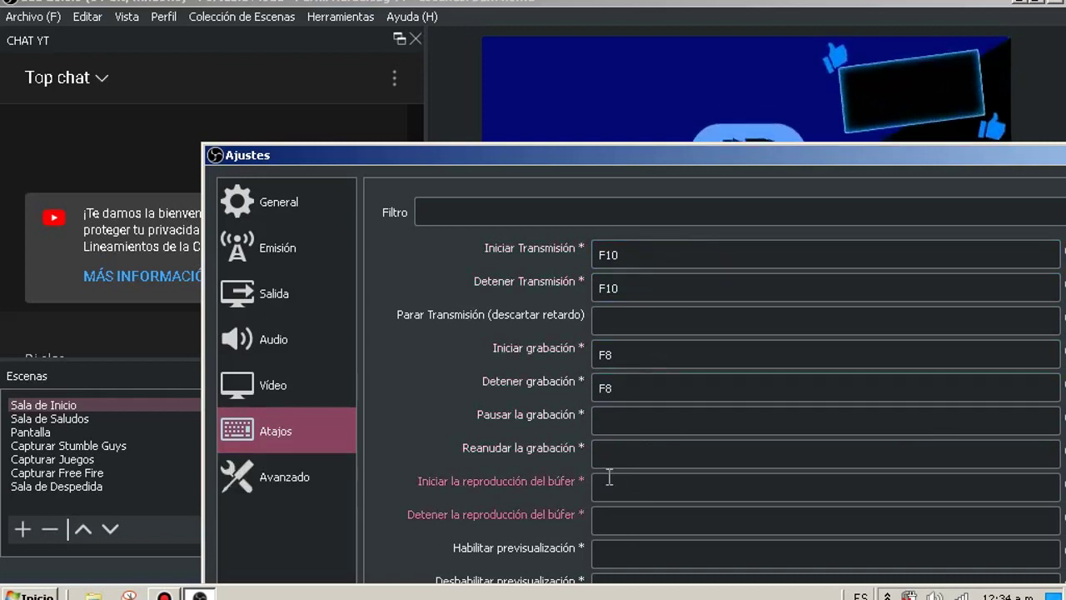
In the advanced settings, set the process priority to Alta and reposition the settings window to show its full width
click(290, 476)
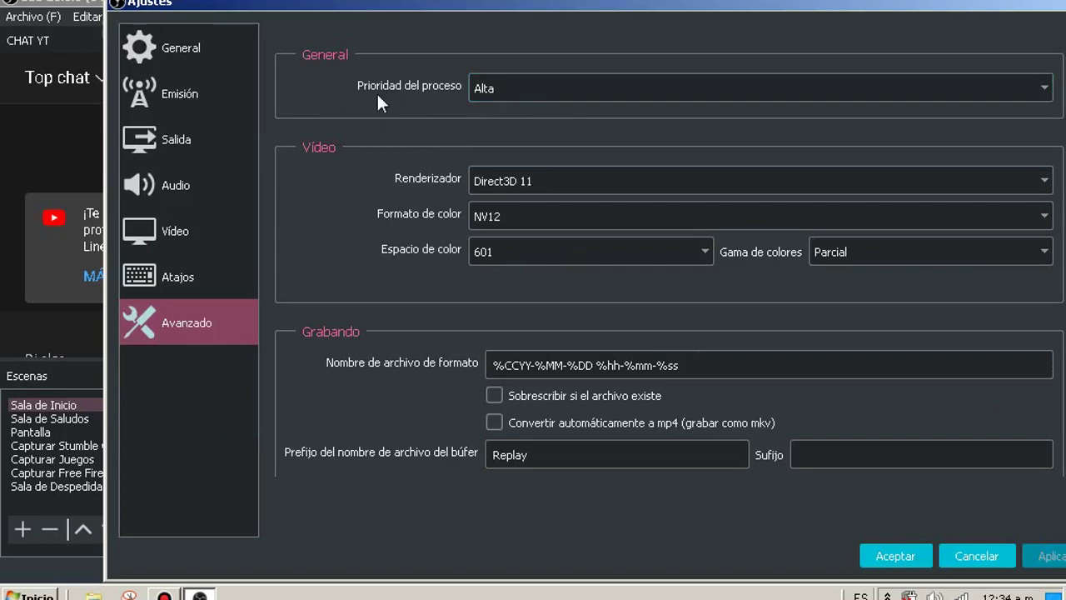
click(480, 89)
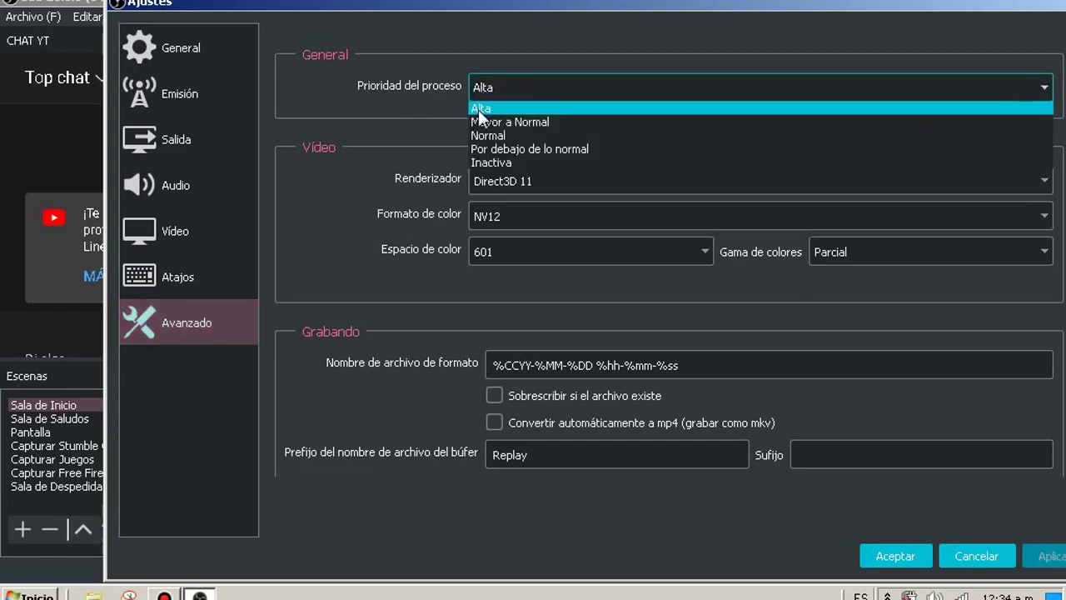
click(498, 134)
click(510, 87)
click(501, 111)
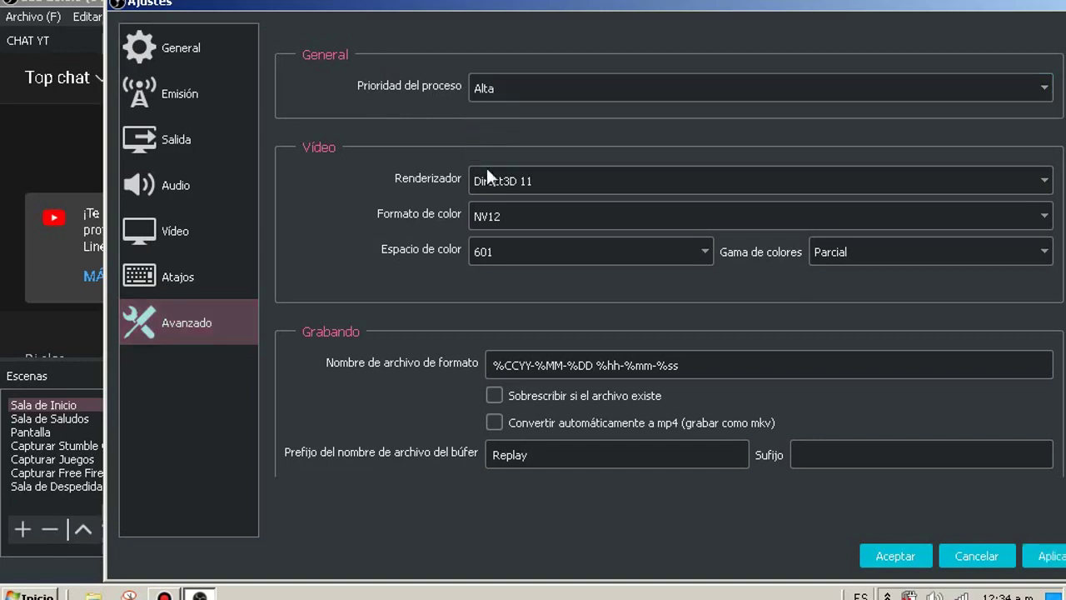
drag(689, 8, 547, 7)
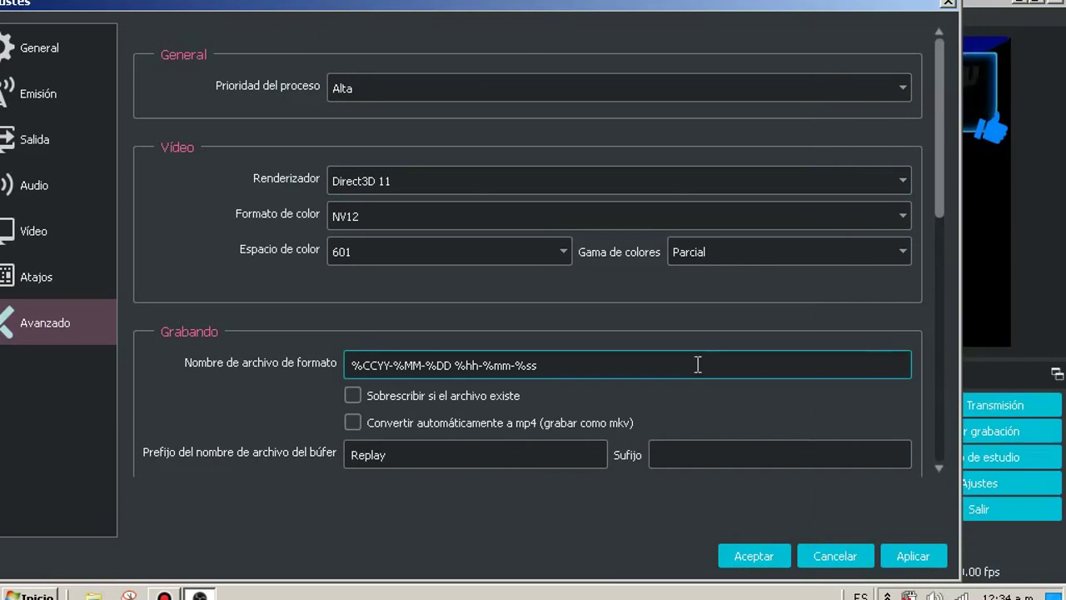